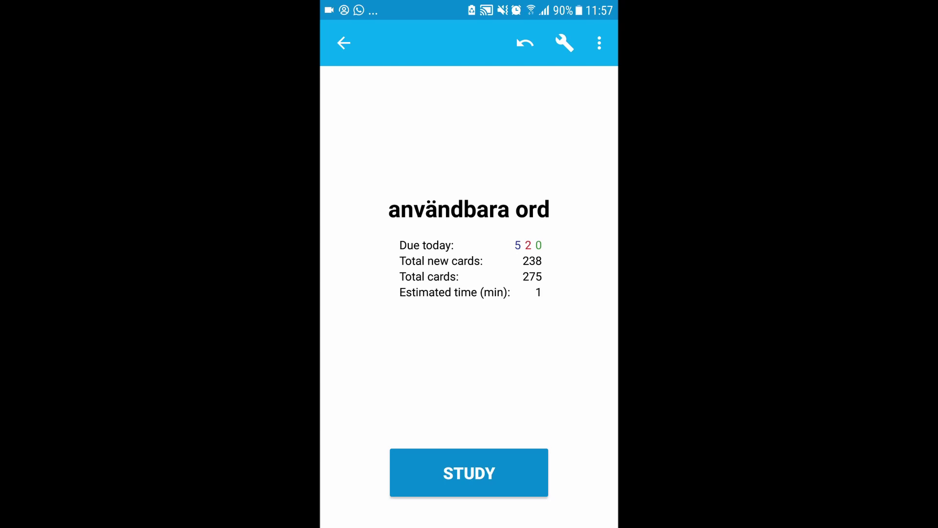
- Start studying the "användbara ord" deck, reveal the answer to the "we're going by car" card, and rate it Good
left_click(470, 473)
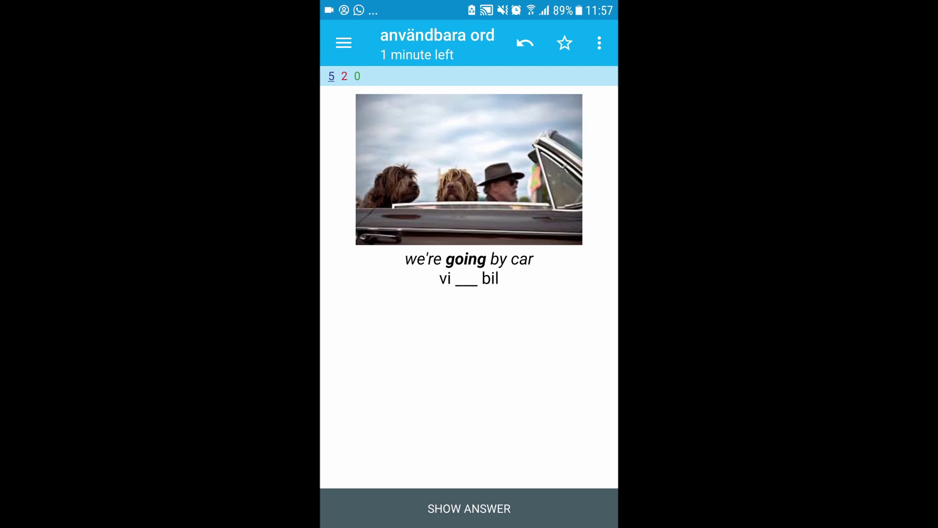
left_click(469, 508)
scroll(469, 287, "up", 3)
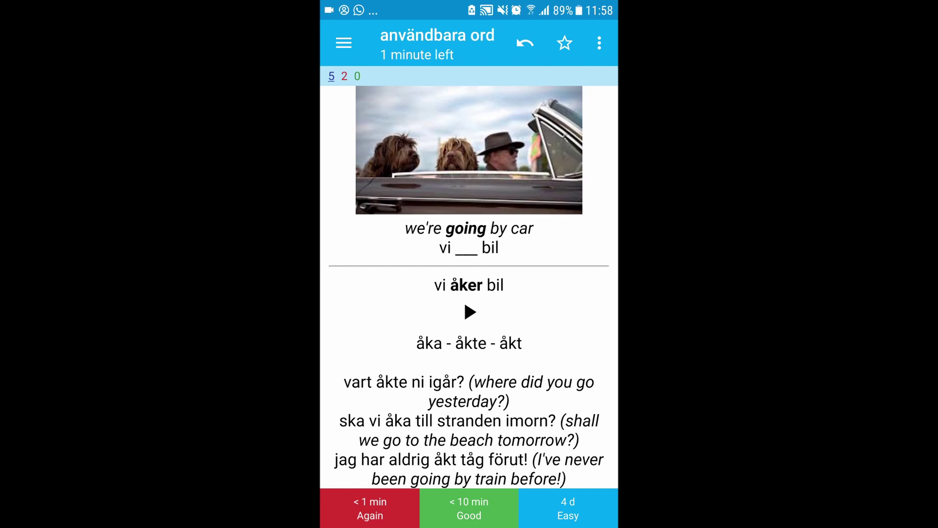
left_click(469, 508)
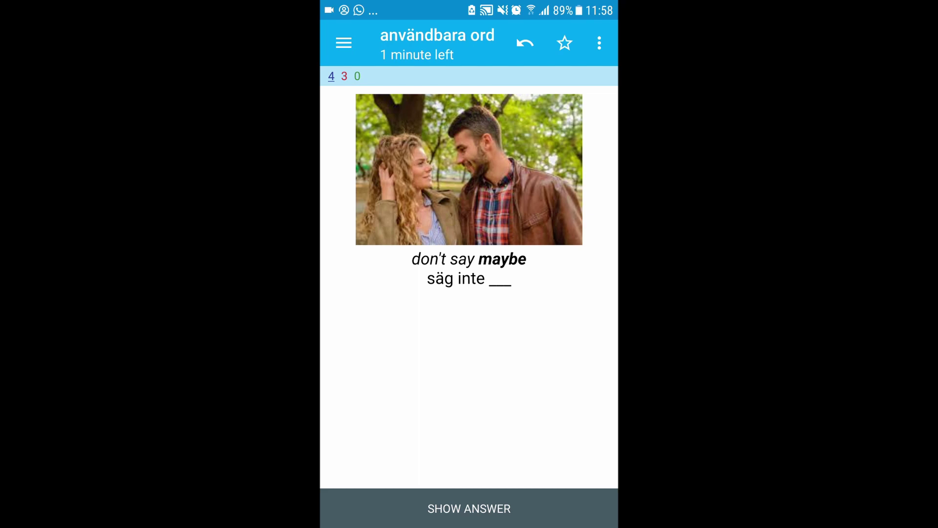
- Reveal the answer to the "don't say maybe" card and look through the actions available for it
left_click(469, 508)
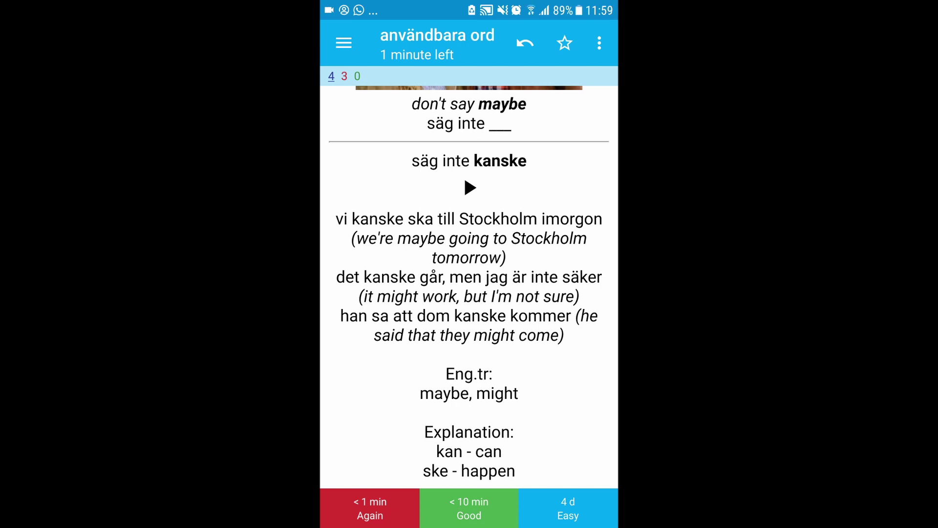
left_click(600, 43)
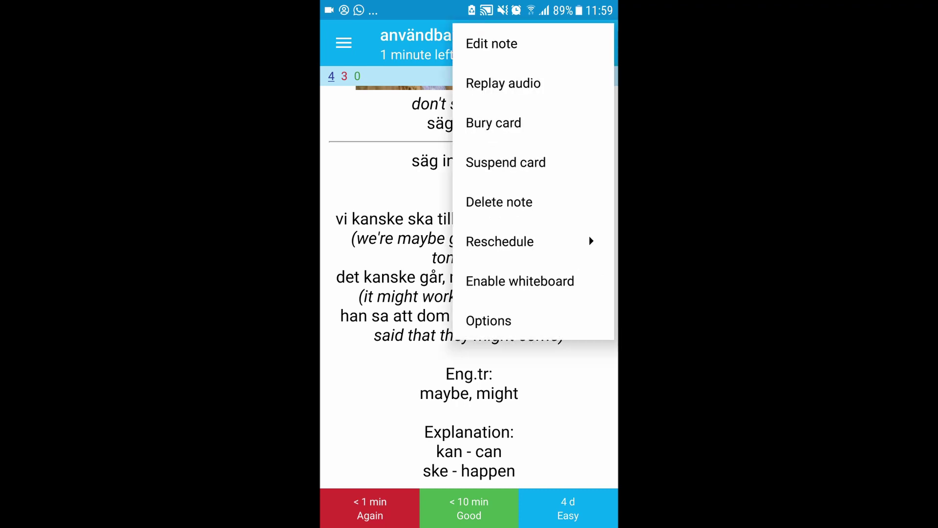
key("Escape")
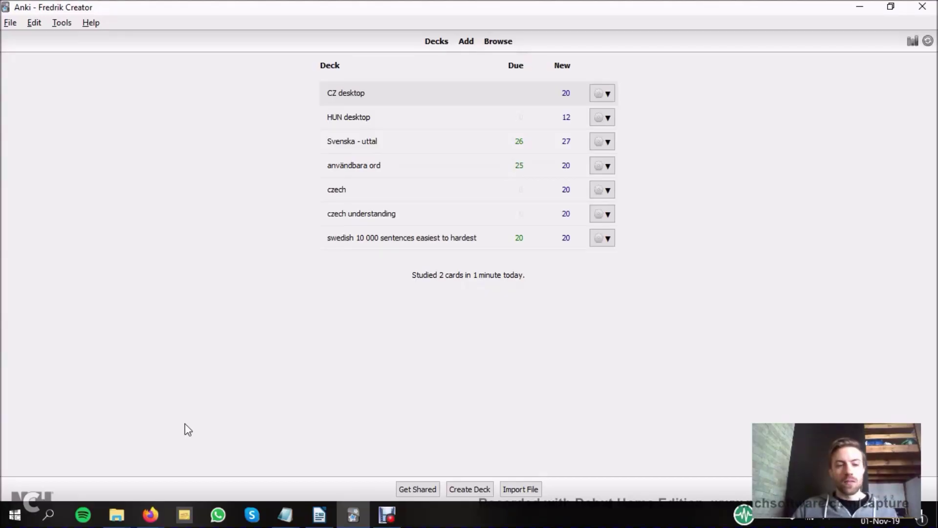
- Switch to Firefox, search Google for "anki download", and open the official Anki website
mouse_move(150, 515)
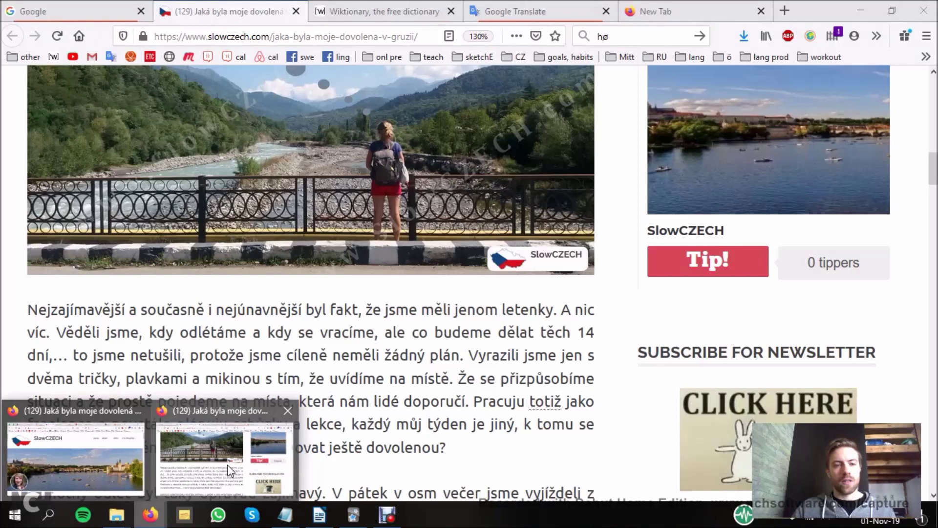
left_click(225, 455)
left_click(28, 8)
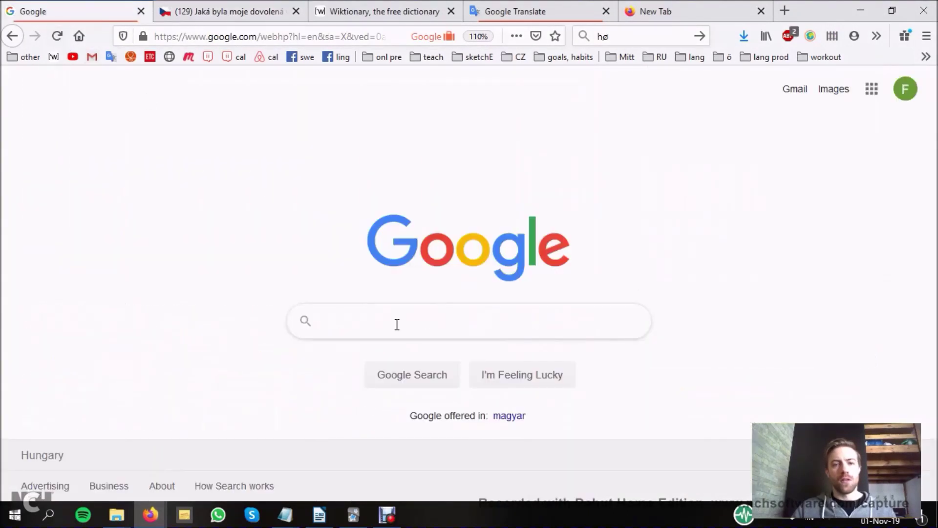
left_click(398, 324)
type("anki ")
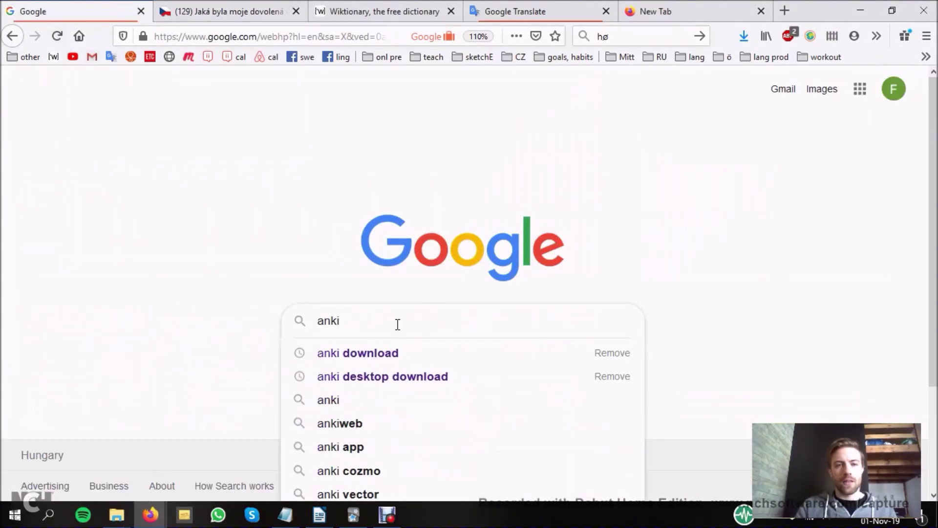
type("download")
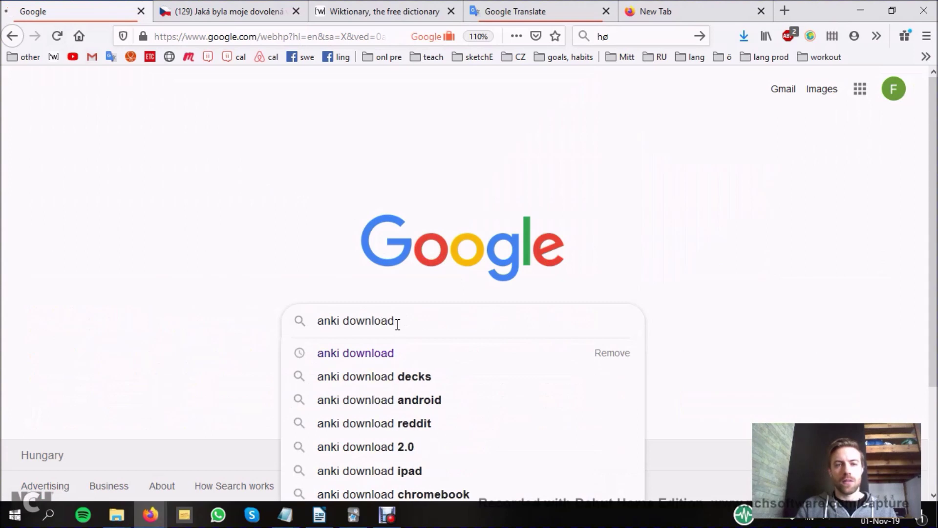
key("Return")
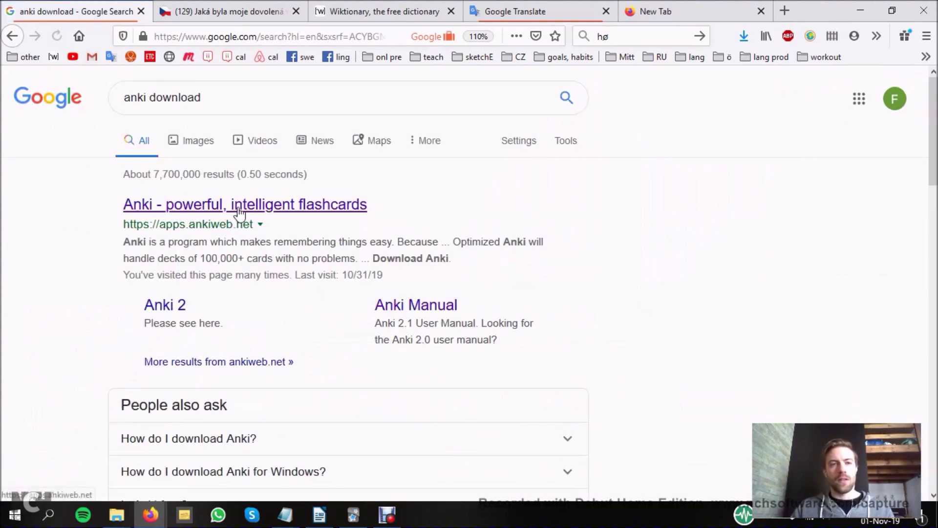
left_click(300, 211)
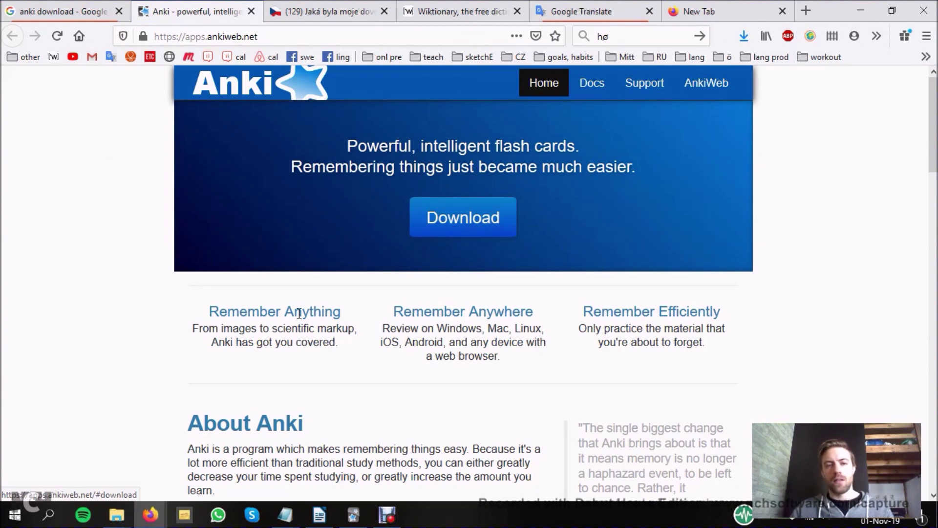
- Switch to desktop Anki, open the "CZ desktop" deck, and start a new card
left_click(353, 515)
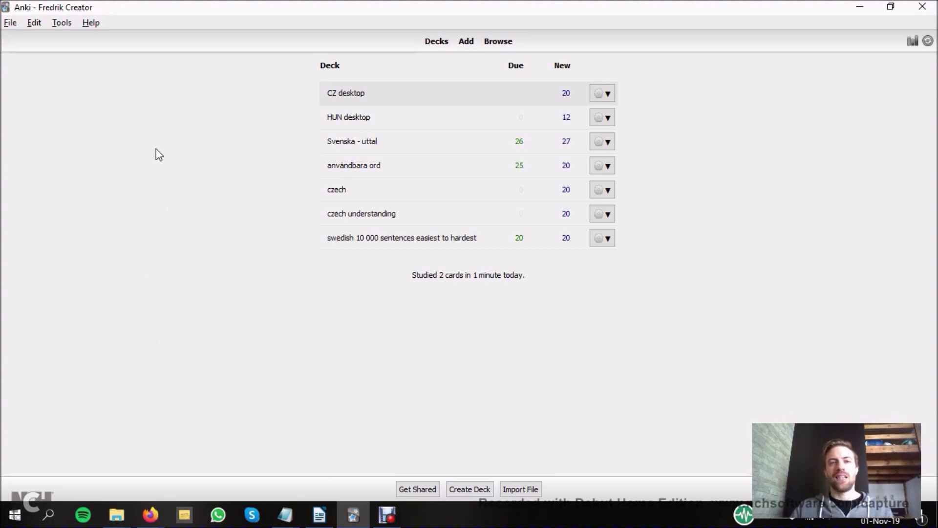
left_click(344, 97)
left_click(466, 42)
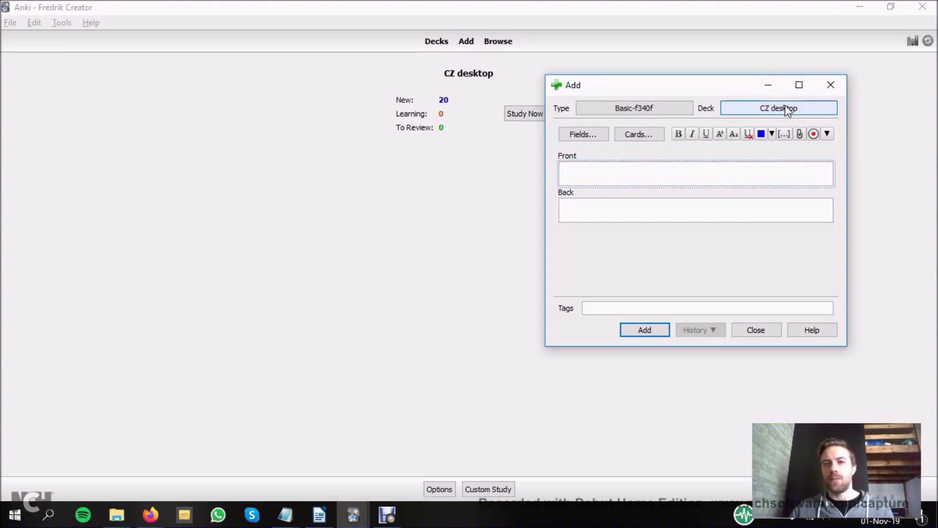
- Switch to the SlowCZECH article in Firefox and copy the word "zajímavý" from the paragraph beginning "Samotný odlet"
key("alt+Tab")
key("alt+Tab")
key("ctrl+Tab")
left_click_drag(109, 317, 362, 399)
left_click(412, 420)
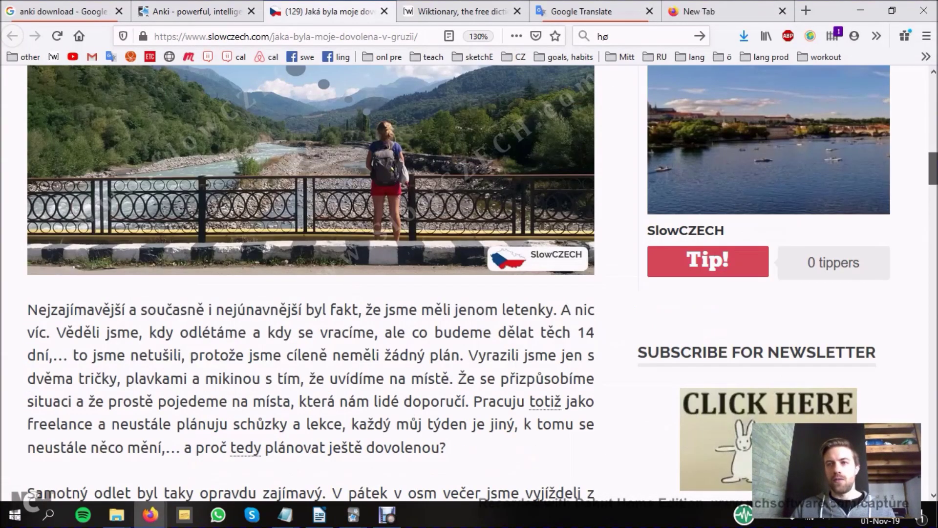
left_click_drag(932, 167, 933, 78)
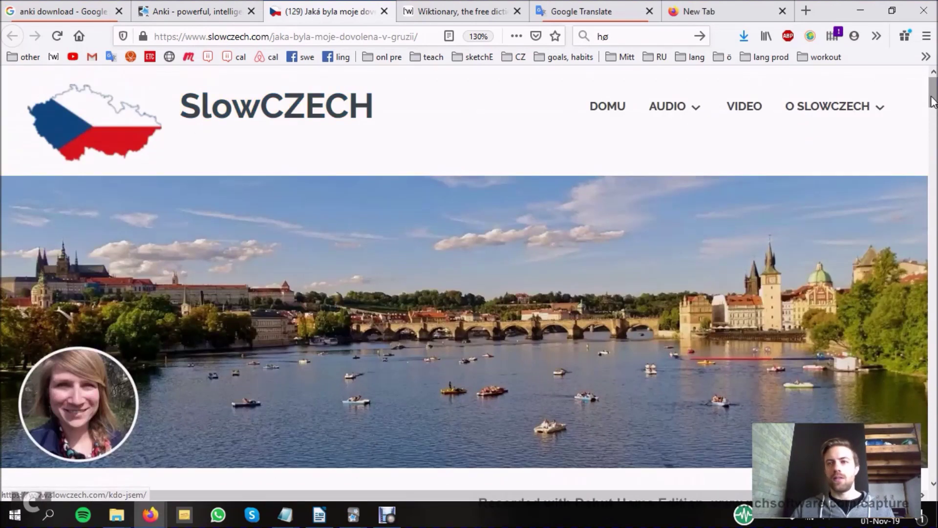
scroll(855, 185, "down", 15)
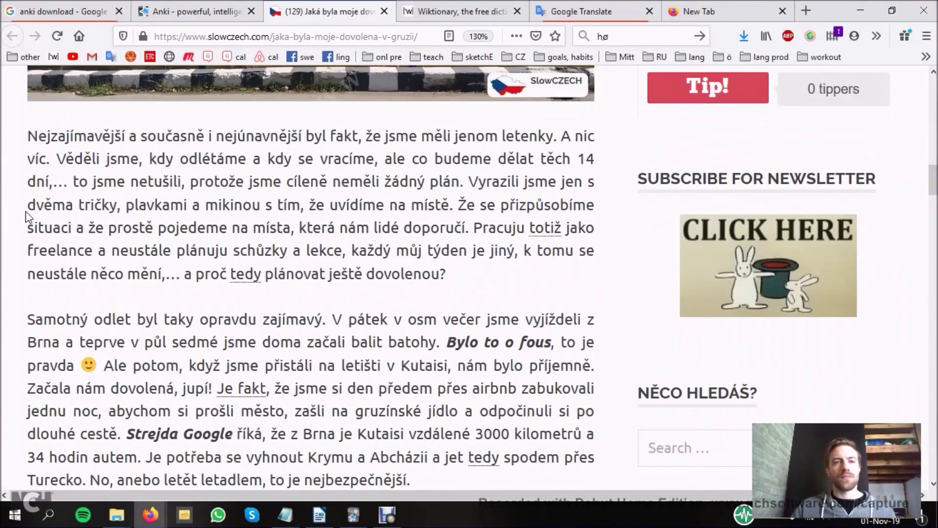
scroll(79, 244, "down", 3)
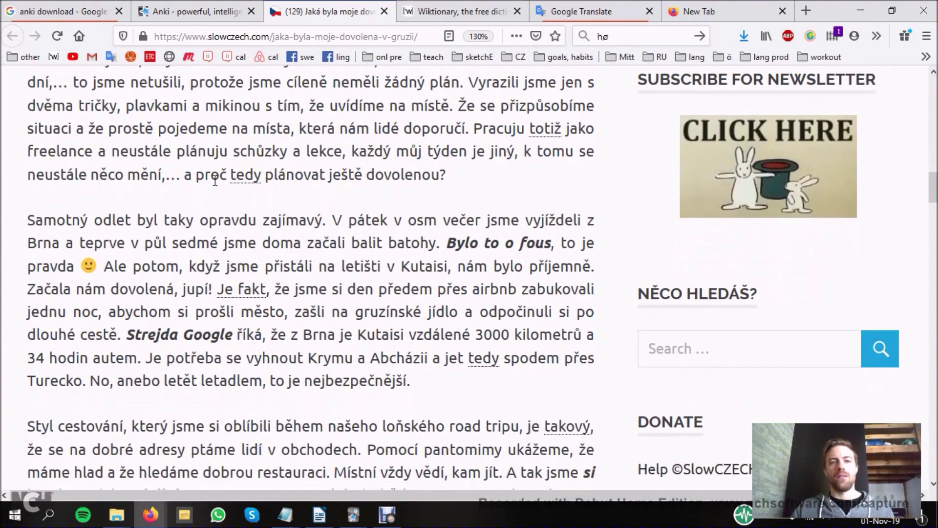
double_click(296, 220)
key("ctrl+c")
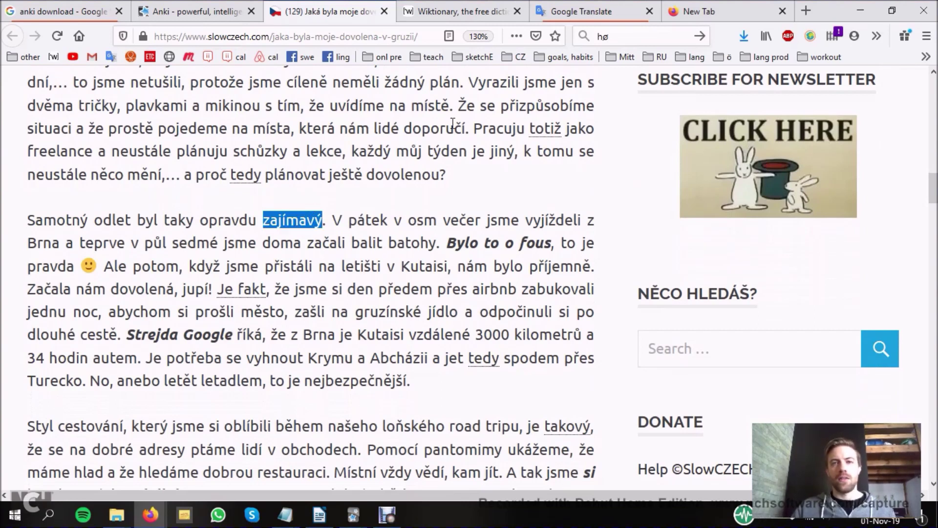
- Look up the copied word "zajímavý" in Wiktionary and examine its adjective forms, pronunciation, and English meaning
left_click(466, 12)
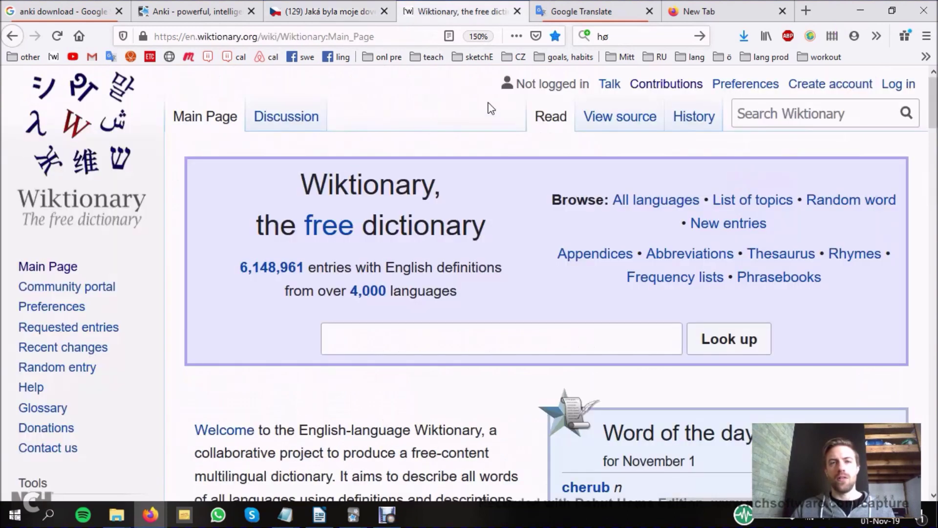
left_click(566, 10)
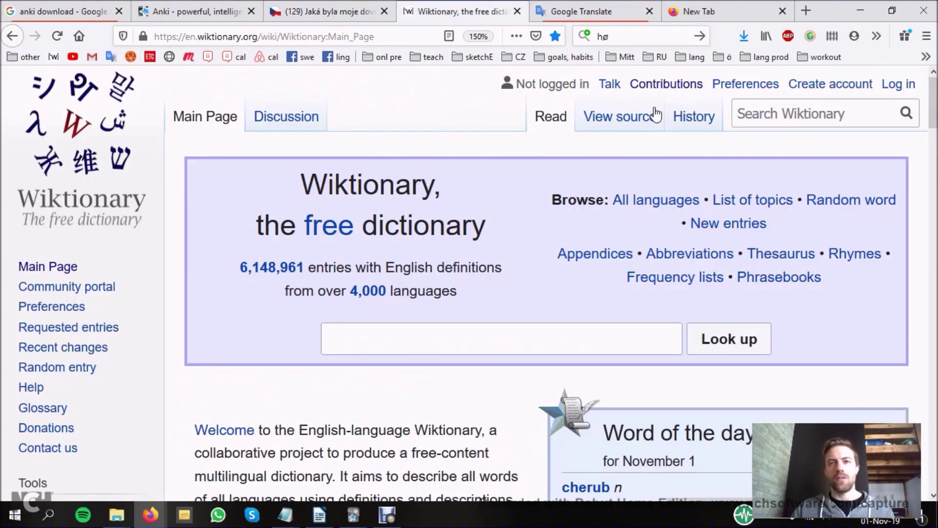
left_click(734, 120)
key("ctrl+v")
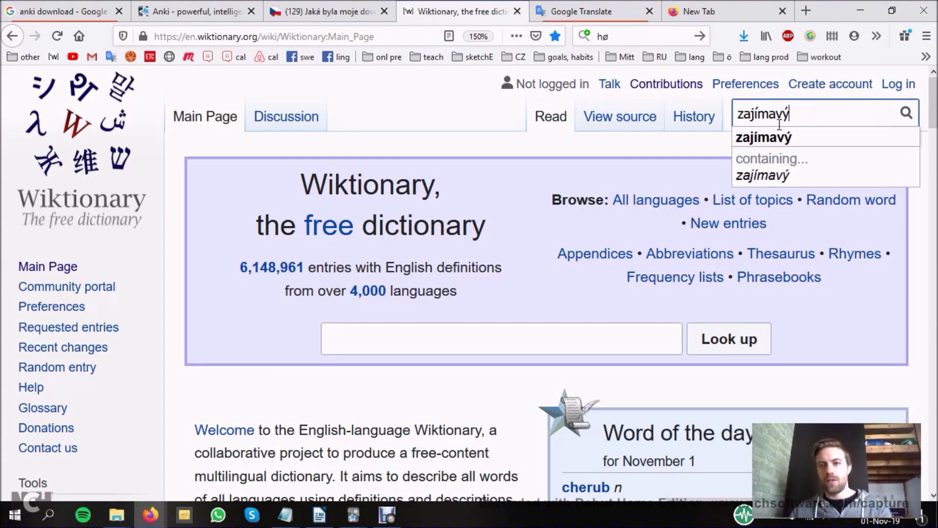
left_click(775, 138)
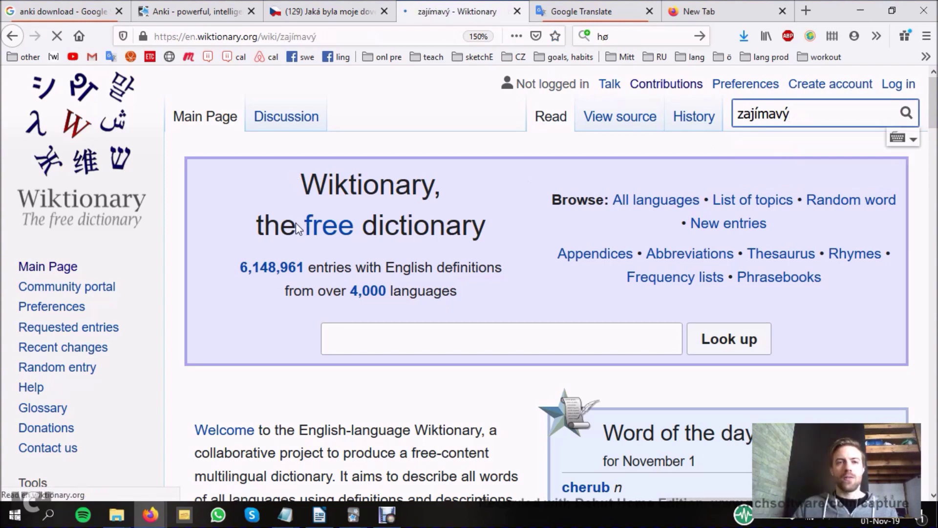
scroll(298, 230, "down", 10)
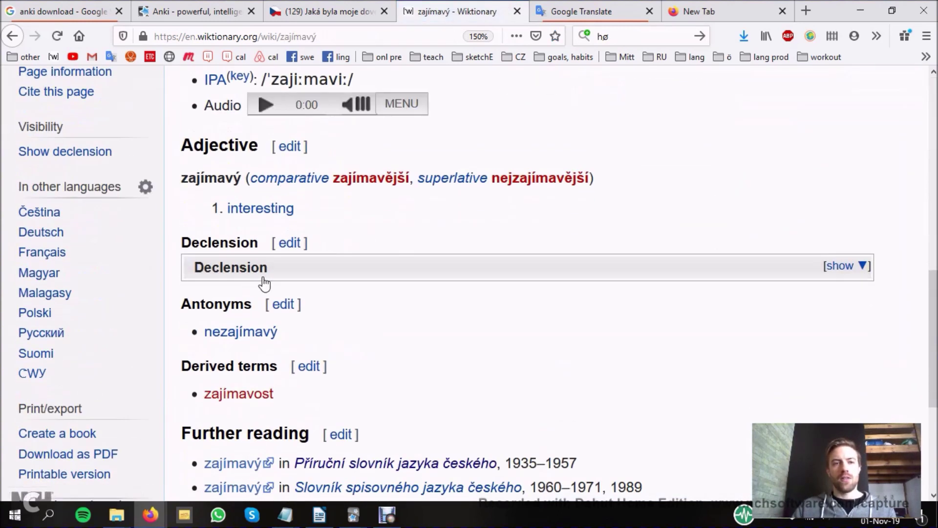
left_click_drag(185, 177, 594, 179)
left_click(640, 161)
scroll(274, 255, "up", 2)
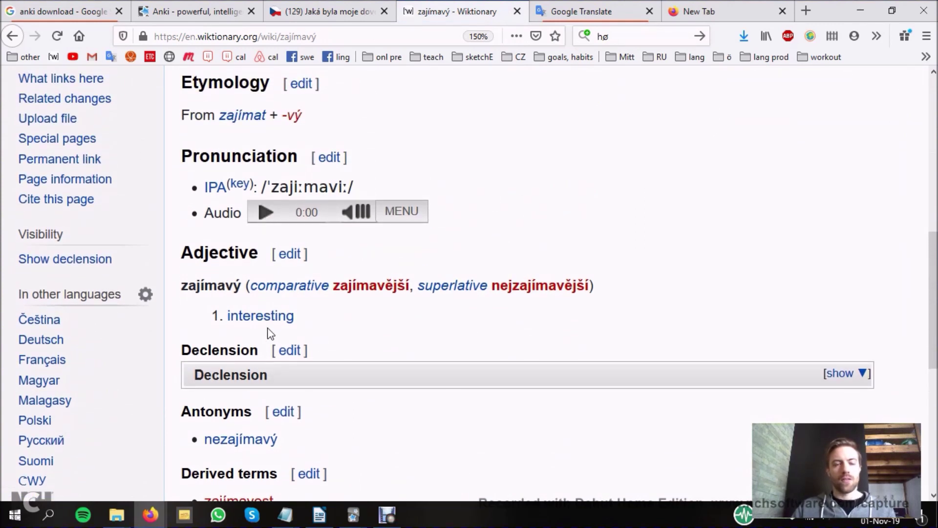
- Fill the new Anki card with "zajímavý" on the front and the Wiktionary translation "interesting" on the back, followed by a line break
key("alt+Tab")
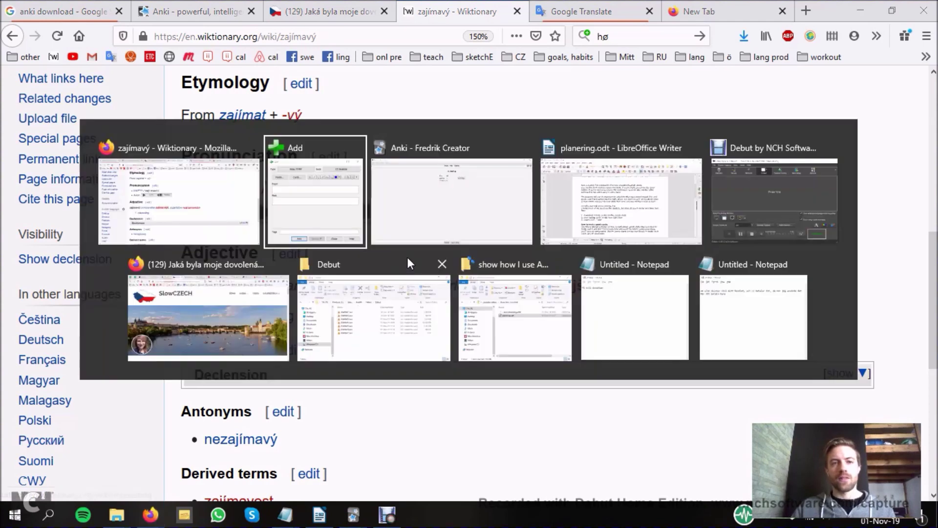
key("ctrl+v")
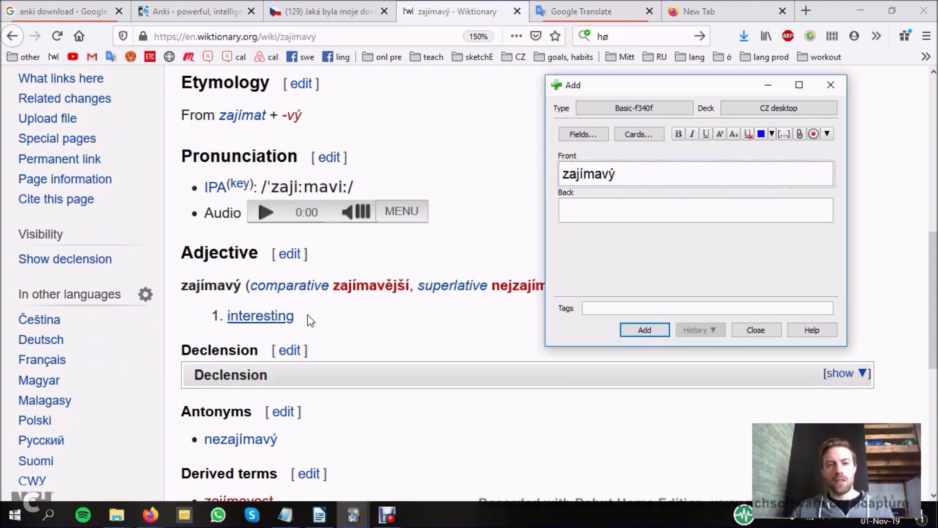
left_click_drag(317, 318, 230, 316)
left_click(340, 320)
double_click(276, 320)
key("ctrl+c")
key("alt+Tab")
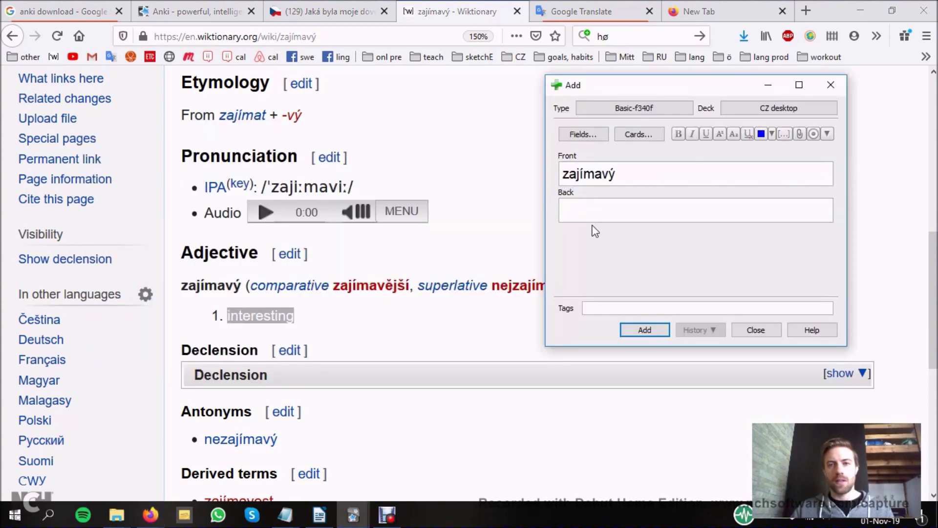
left_click(593, 212)
key("ctrl+v")
key("Return")
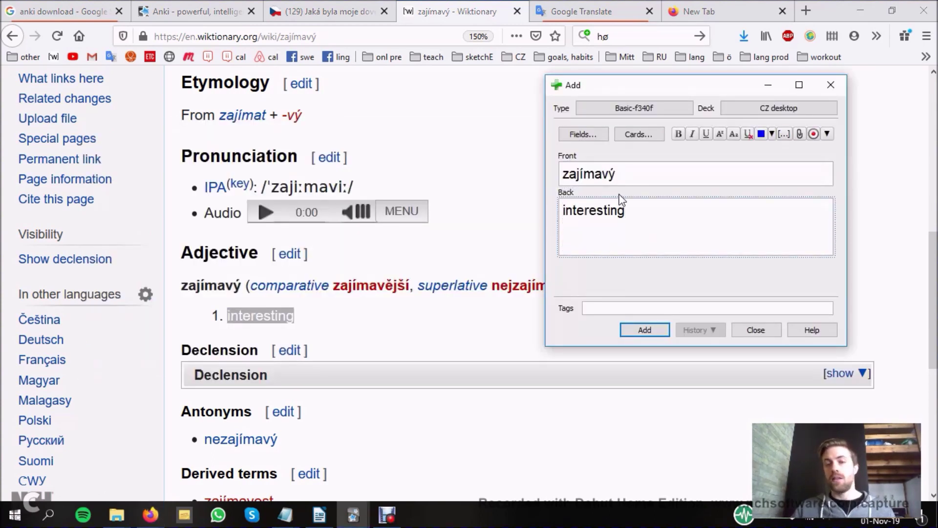
- Copy "zajímavý" from the card's front and search Google Images for it in Firefox
double_click(568, 172)
key("ctrl+c")
left_click(728, 8)
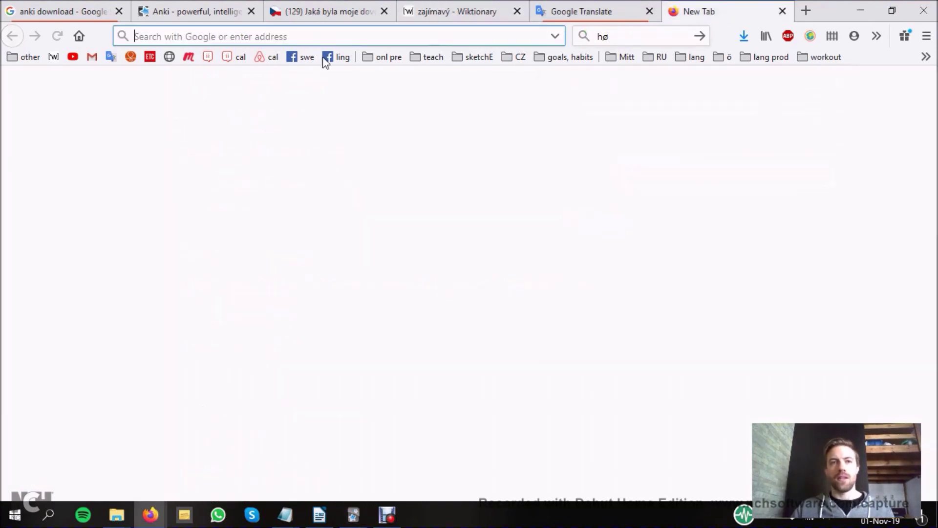
key("ctrl+v")
key("Return")
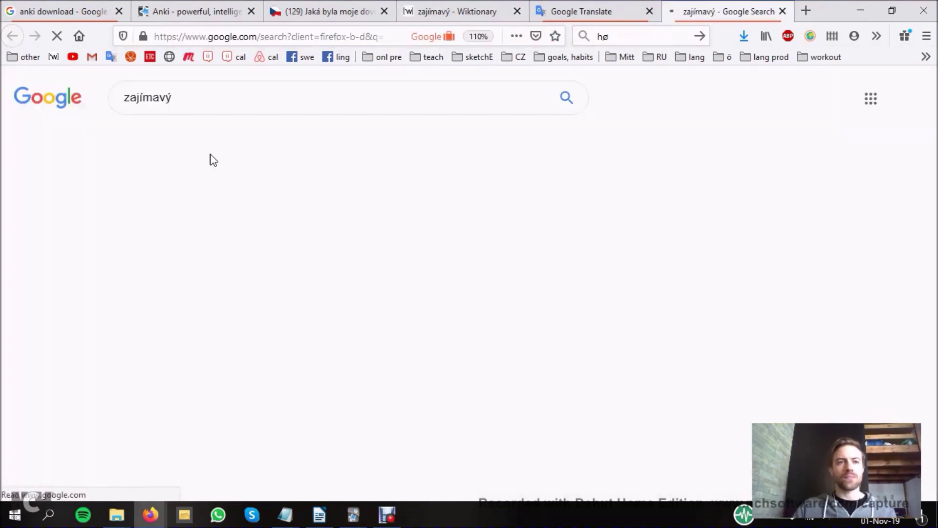
left_click(255, 141)
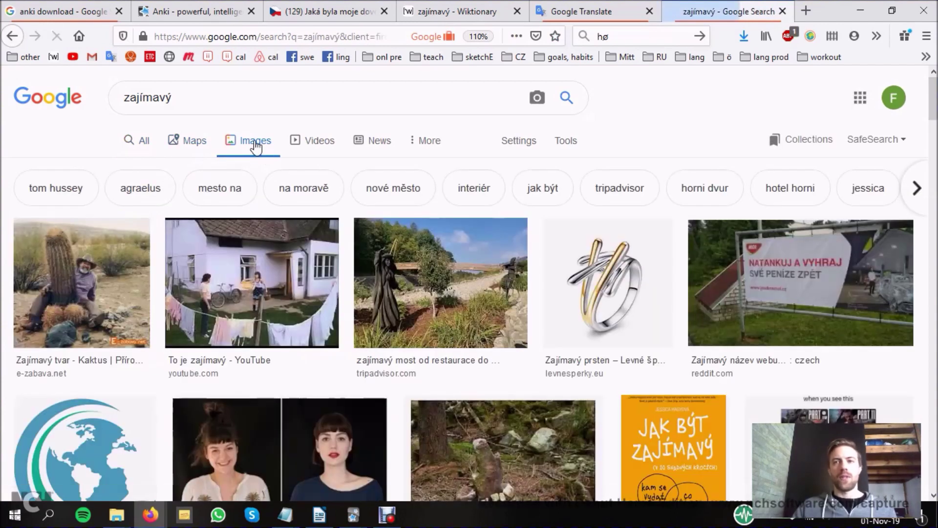
- Browse the image results for "zajímavý" and preview the TripAdvisor picture of the bridge and wooden statue
scroll(37, 274, "down", 2)
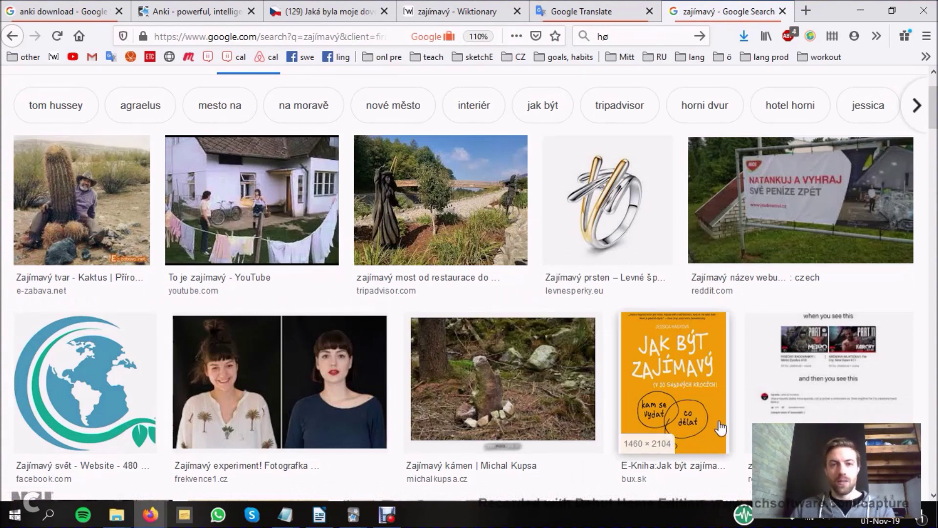
left_click(425, 210)
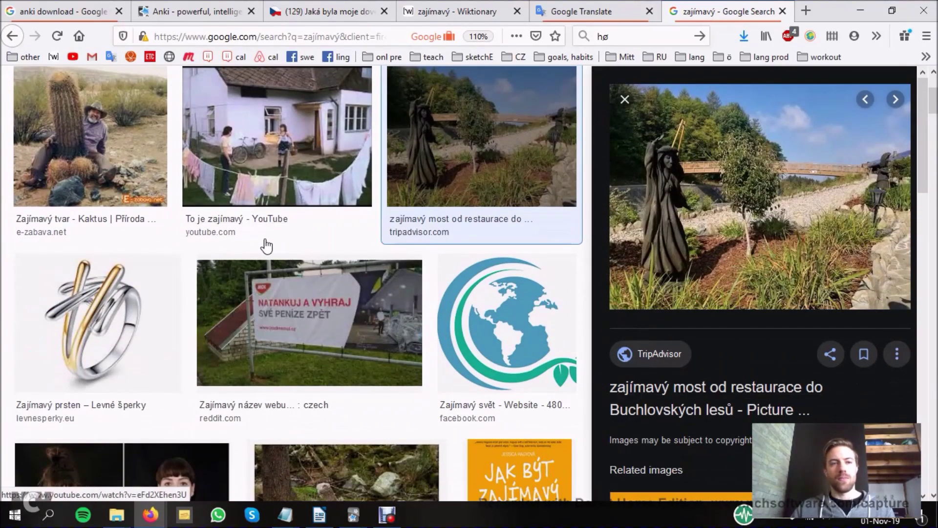
scroll(386, 292, "up", 3)
scroll(368, 315, "down", 3)
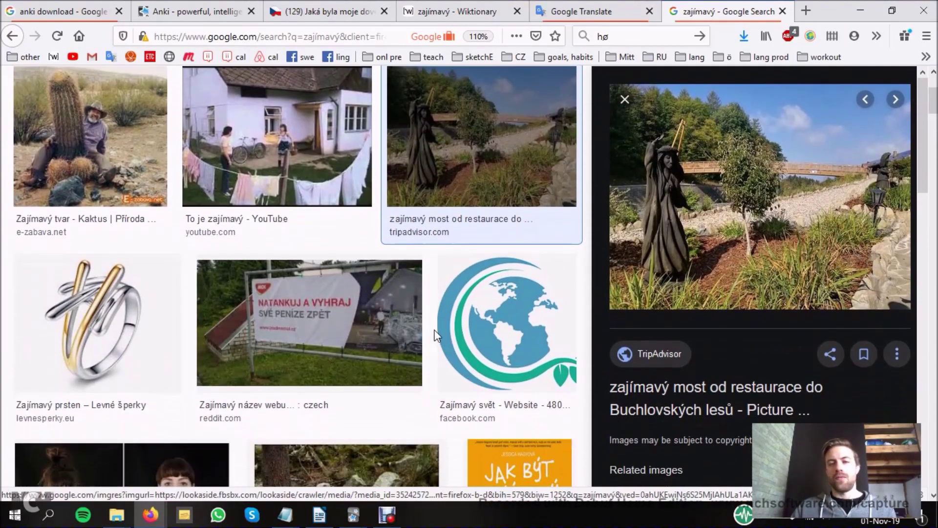
- Save the TripAdvisor bridge image as "zajímavý" in the essential czech img folder
scroll(440, 331, "up", 3)
scroll(435, 350, "down", 2)
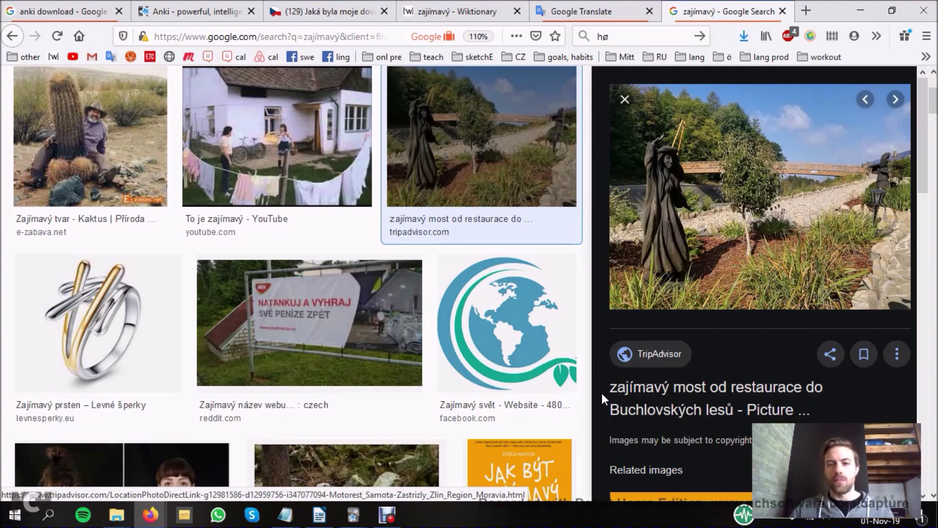
scroll(401, 307, "up", 2)
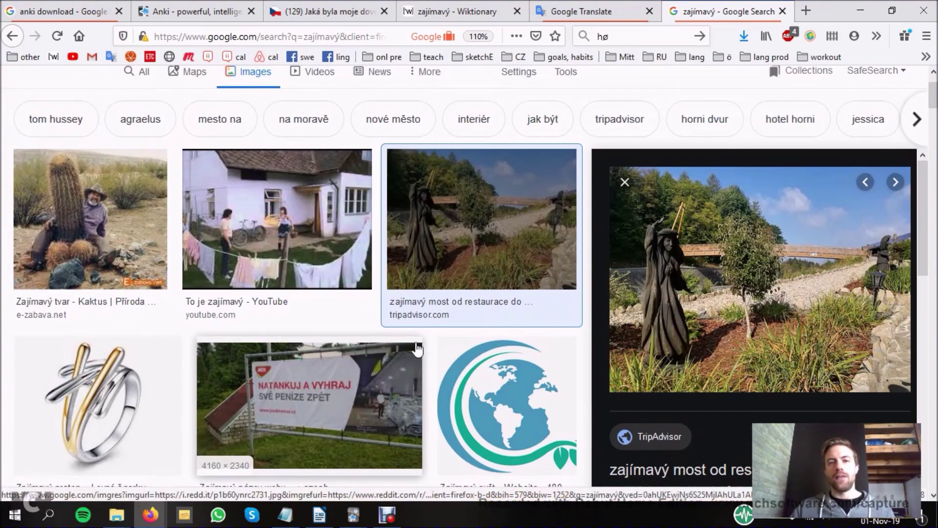
right_click(465, 220)
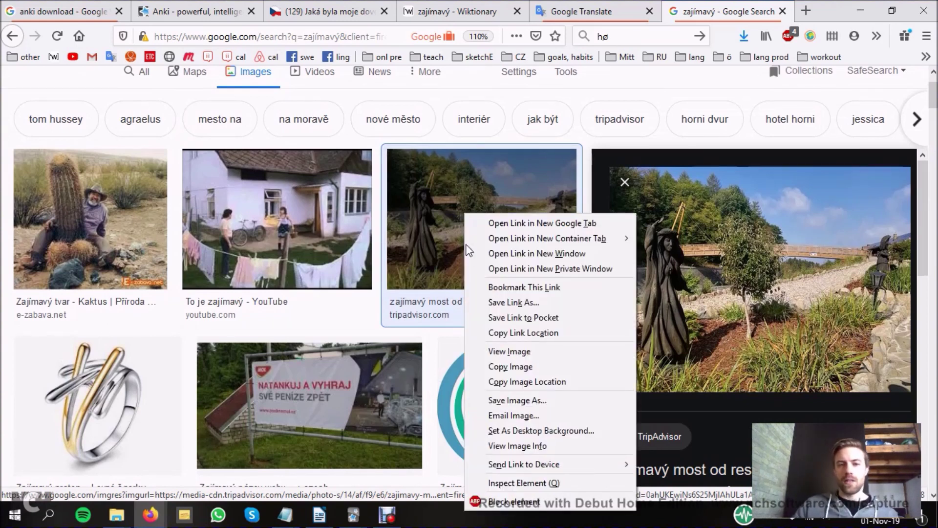
left_click(520, 403)
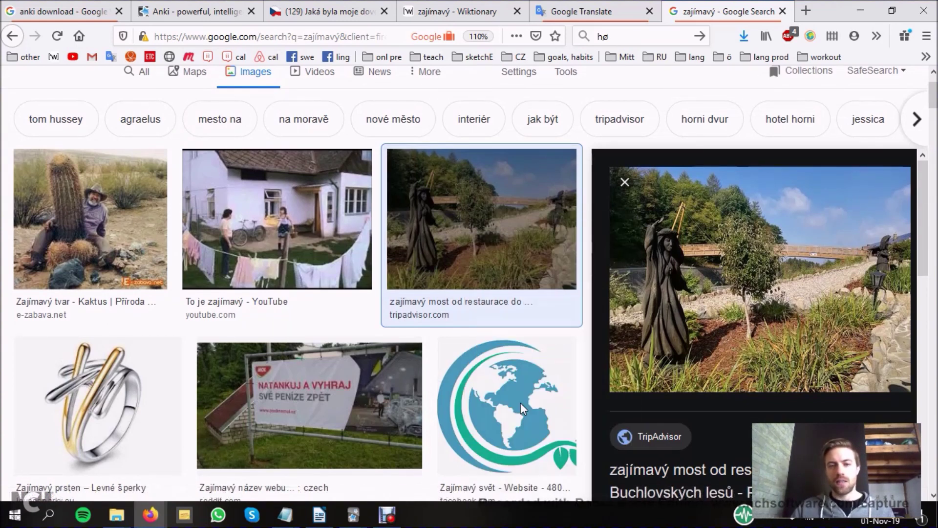
key("ctrl+v")
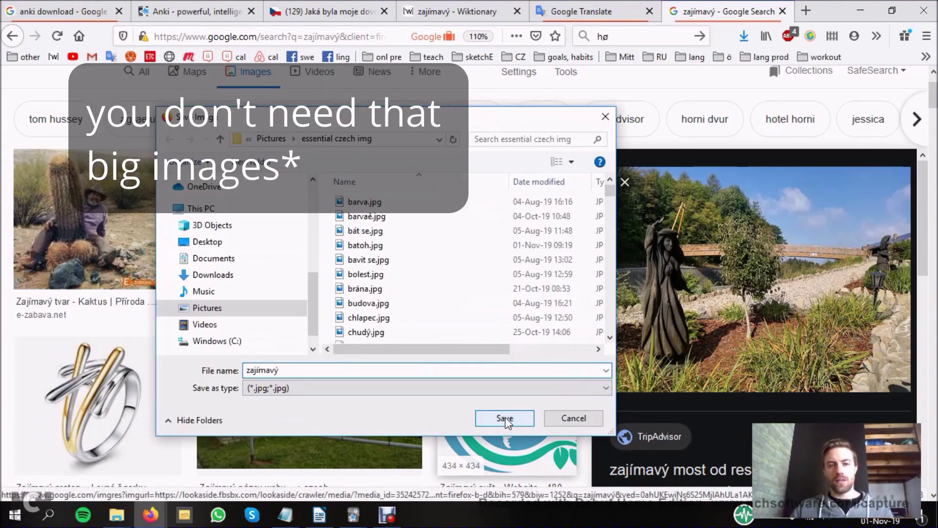
left_click(504, 419)
- Copy the caption "zajímavý most od restaurace do Buchlovských lesů" from the image preview and paste it on the Anki card's back
scroll(603, 368, "down", 3)
left_click_drag(608, 383, 733, 413)
key("ctrl+c")
key("alt+Tab")
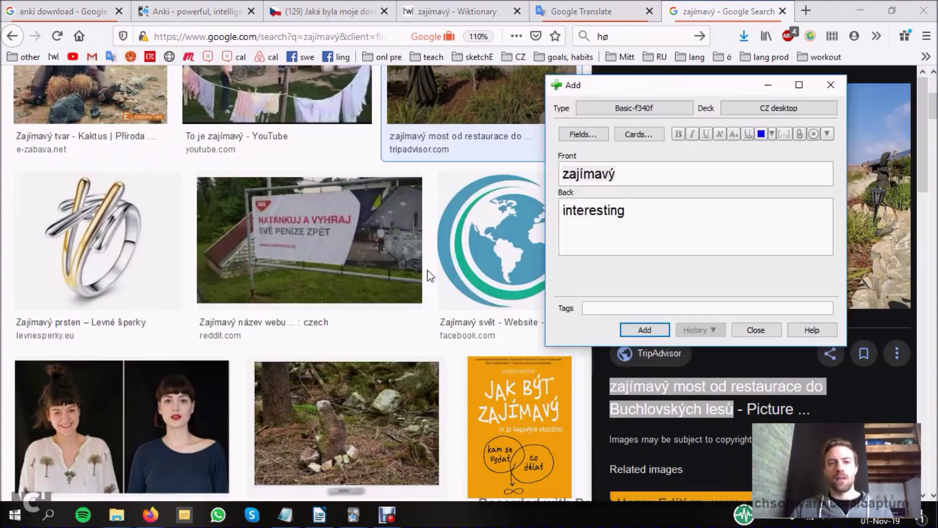
left_click(627, 243)
key("ctrl+v")
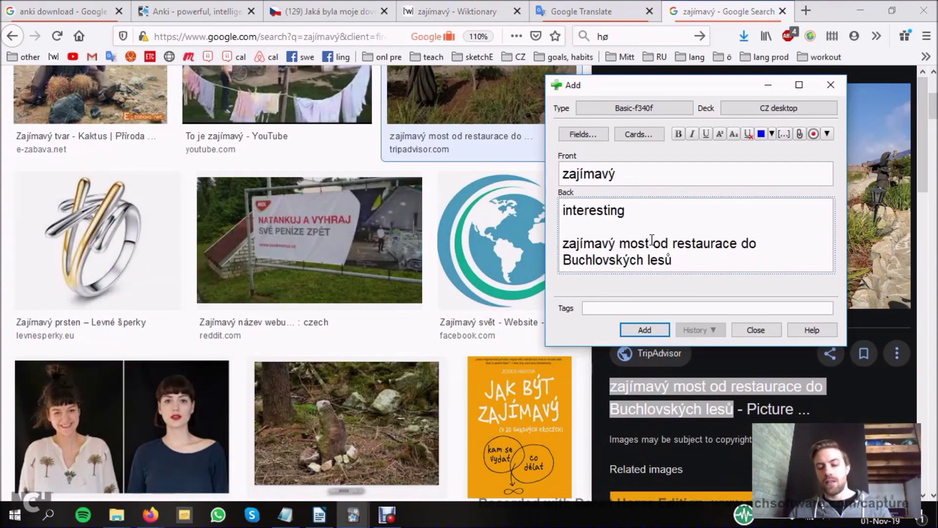
- Insert the image zajímavý.jpg on a new line below the Czech caption on the card's back
key("Return")
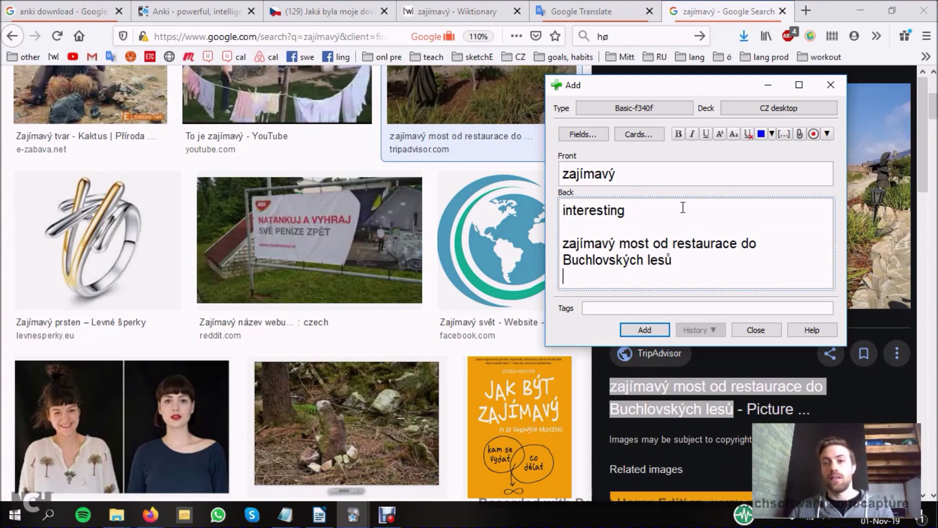
left_click(800, 133)
left_click_drag(628, 306, 870, 303)
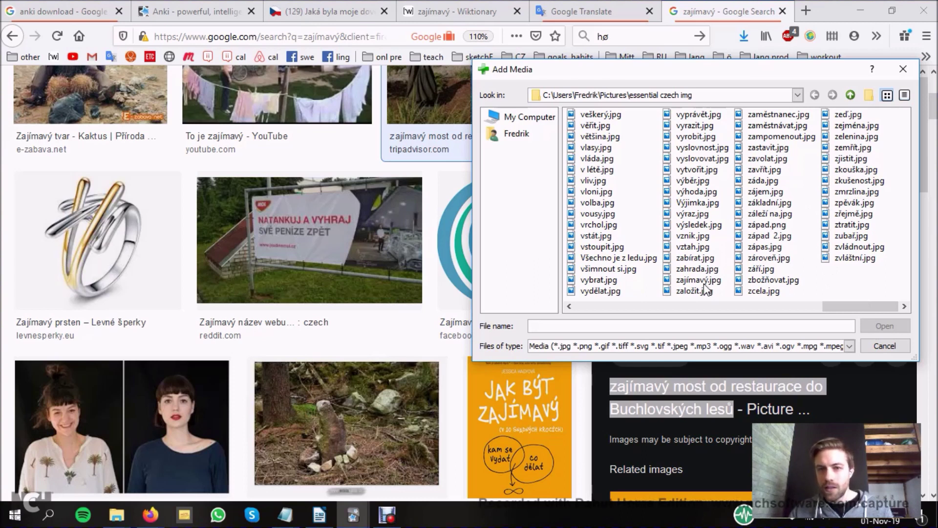
double_click(687, 280)
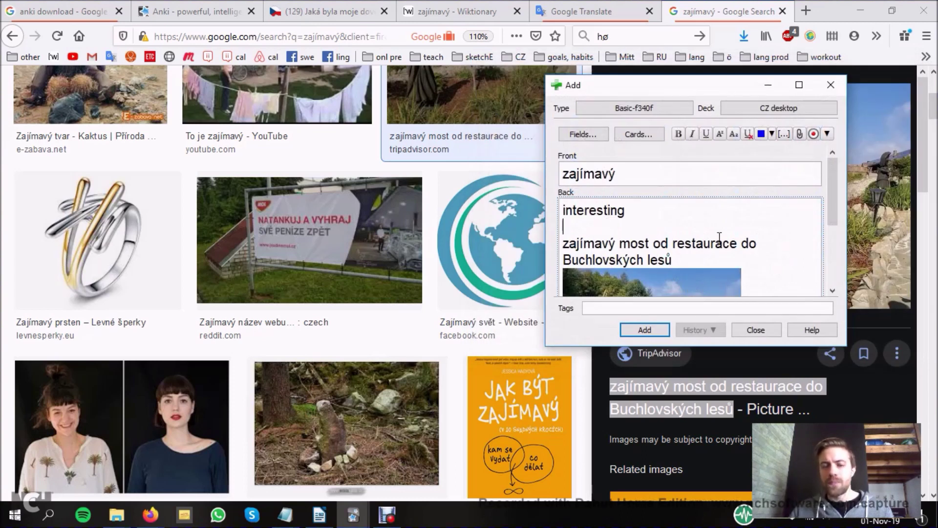
- Copy the Czech caption from the card's back and translate it from Czech to English in Google Translate
scroll(726, 213, "up", 3)
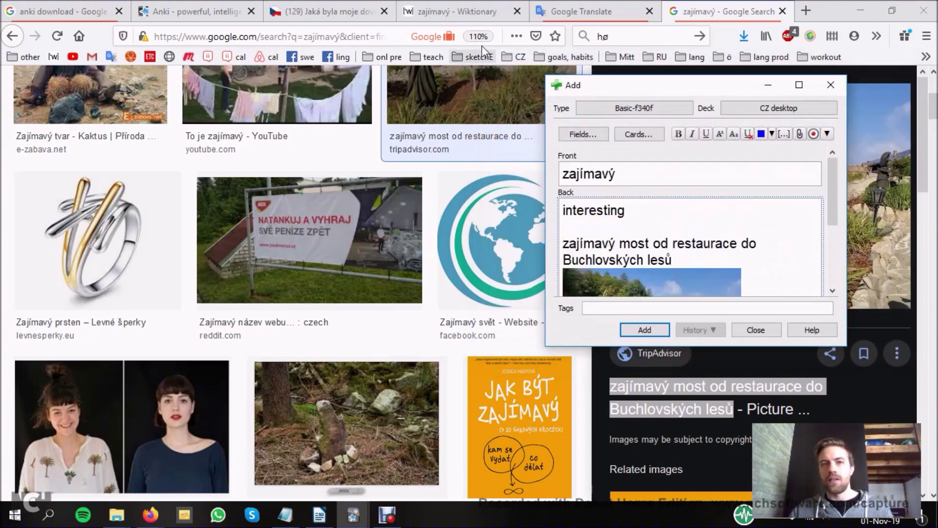
left_click_drag(692, 257, 563, 244)
key("ctrl+c")
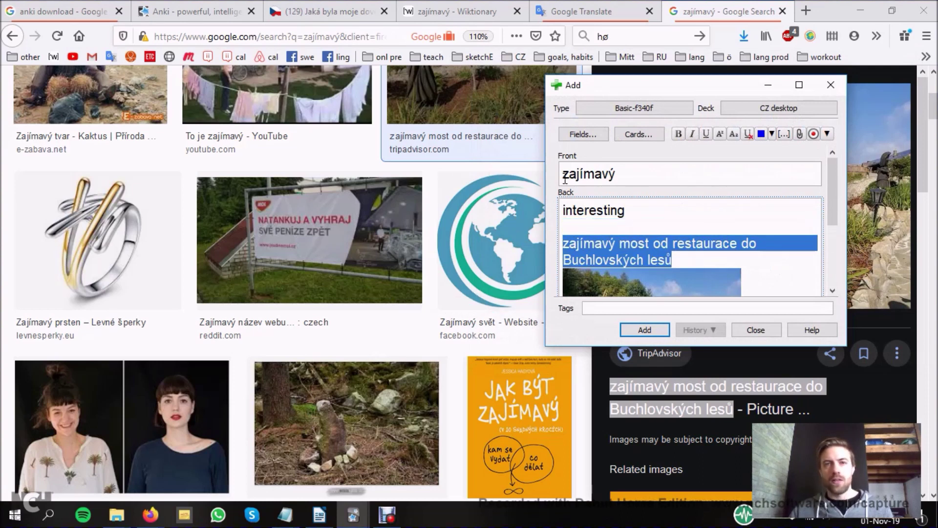
key("alt+Tab")
key("ctrl+shift+Tab")
left_click(195, 249)
key("ctrl+v")
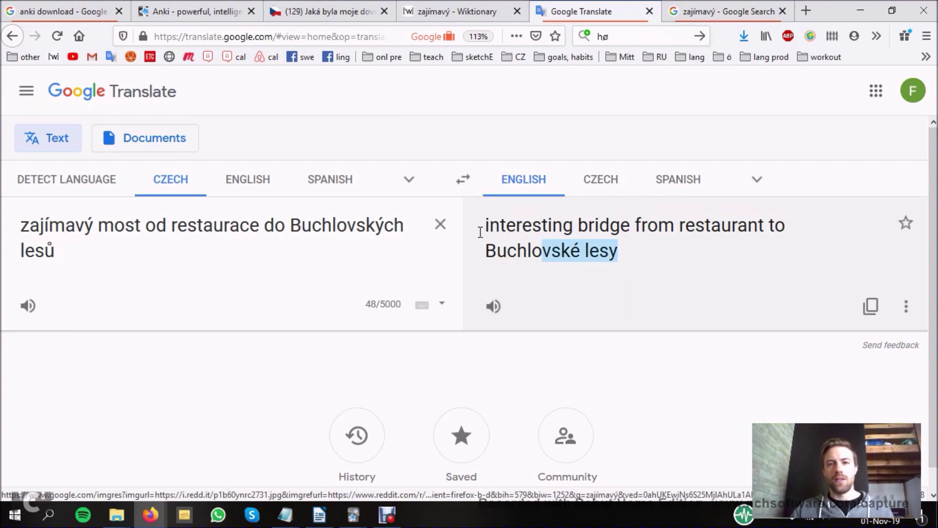
- Copy the translation "interesting bridge from restaurant to Buchlovské lesy" and paste it below the image on the Anki card's back
left_click_drag(638, 251, 477, 236)
key("ctrl+c")
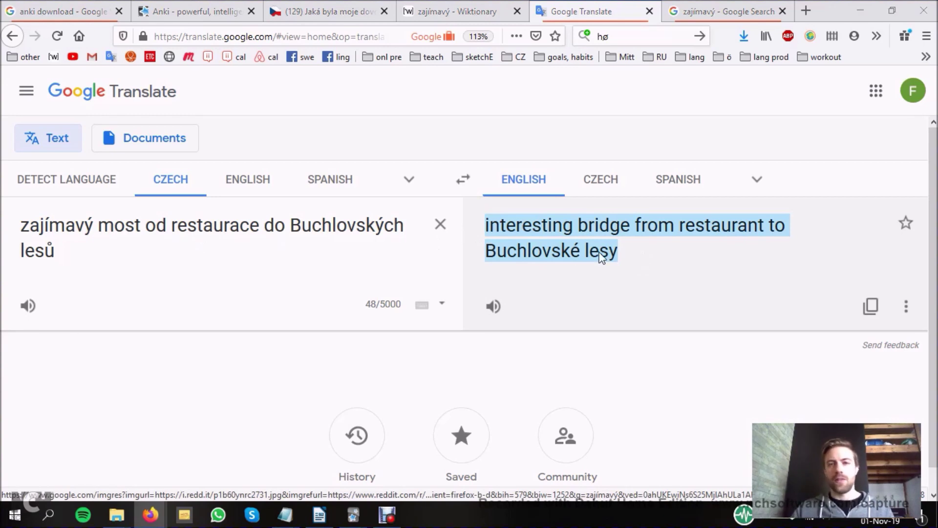
key("alt+Tab")
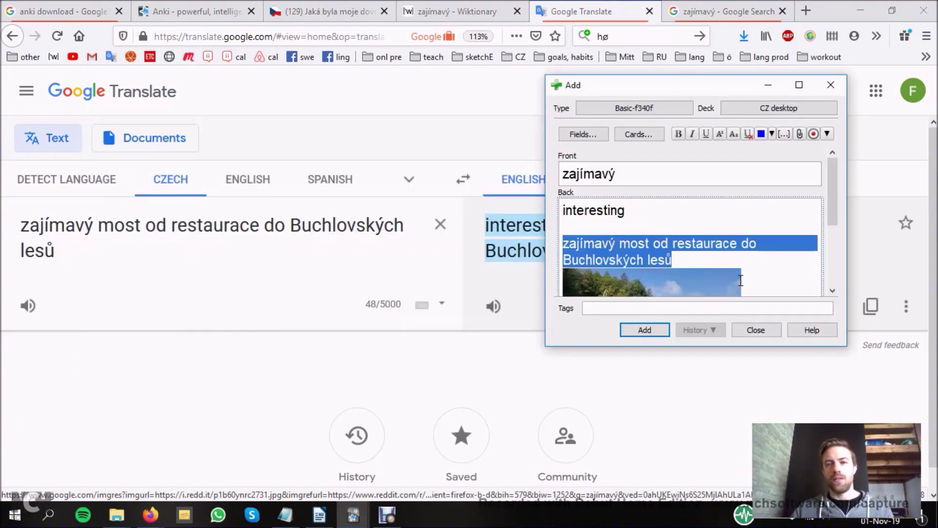
left_click(789, 285)
scroll(777, 276, "down", 3)
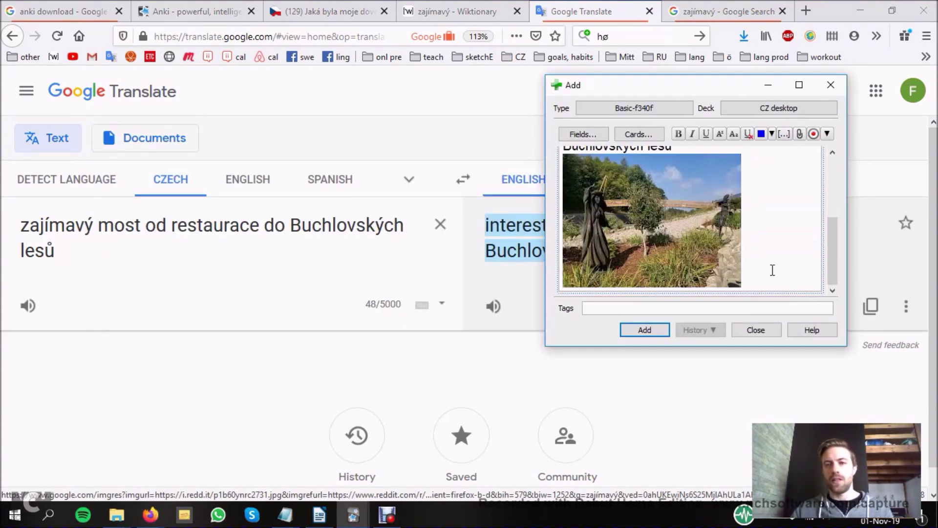
key("ctrl+v")
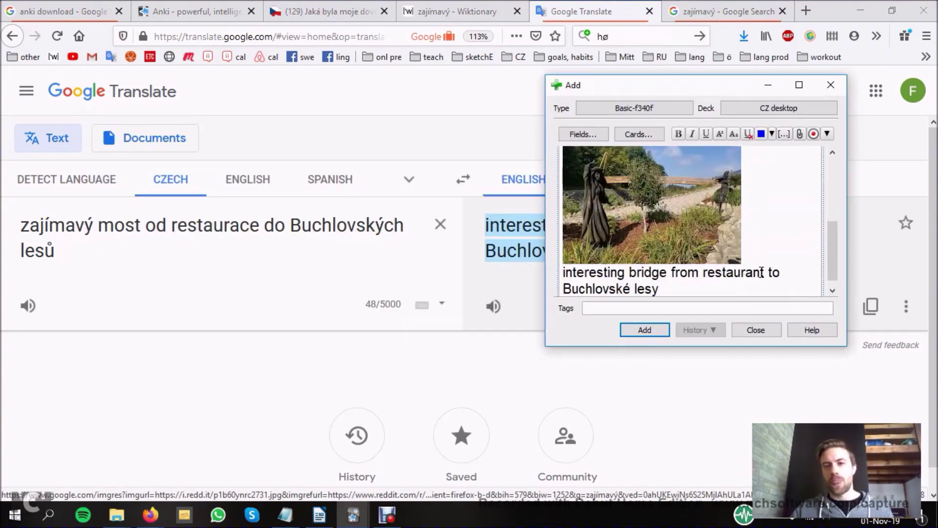
- Move the Add window clear of the English translation and review the card's Czech caption, image and English caption
left_click_drag(671, 91, 274, 154)
scroll(227, 254, "up", 3)
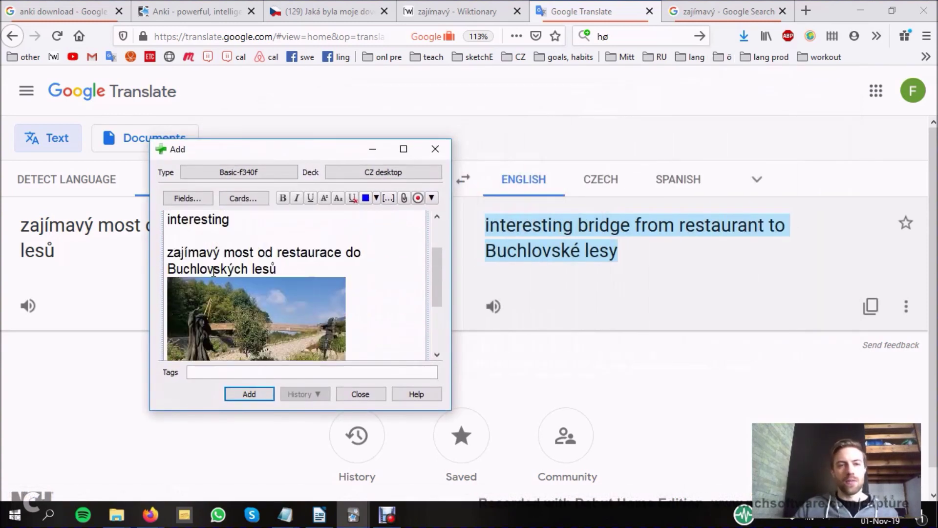
double_click(239, 253)
scroll(239, 253, "down", 5)
scroll(239, 252, "up", 5)
scroll(239, 274, "down", 5)
double_click(251, 327)
left_click(287, 344)
scroll(279, 342, "up", 5)
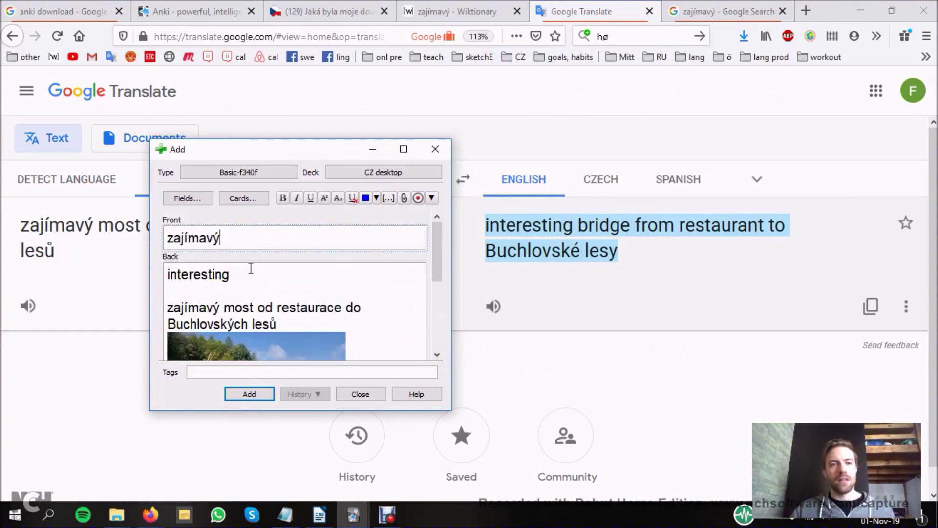
- Compare the card's front word "zajímavý" with the translation, caption and image on its back
left_click(237, 303)
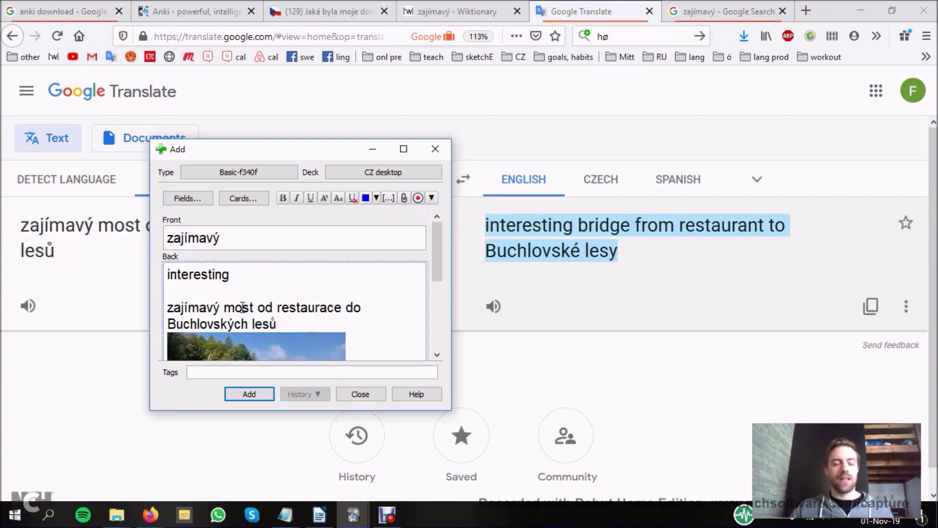
scroll(222, 294, "down", 5)
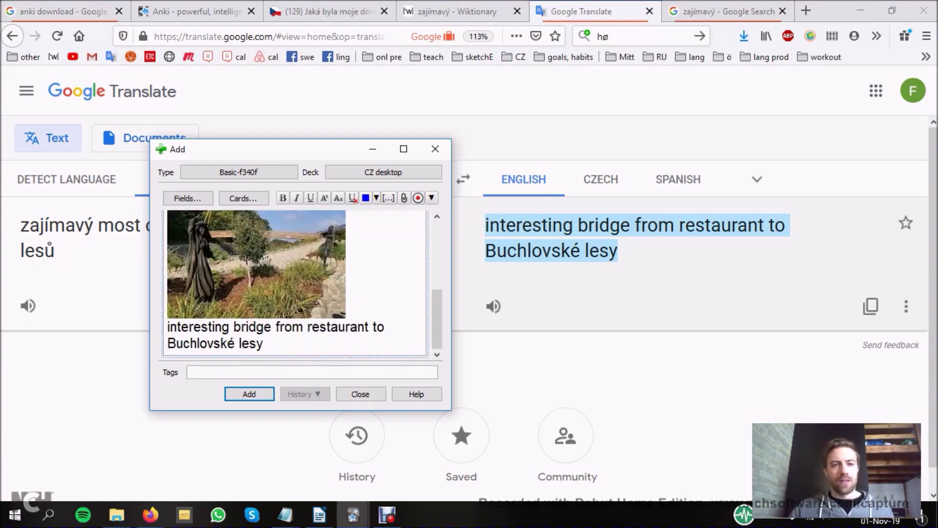
scroll(278, 347, "up", 5)
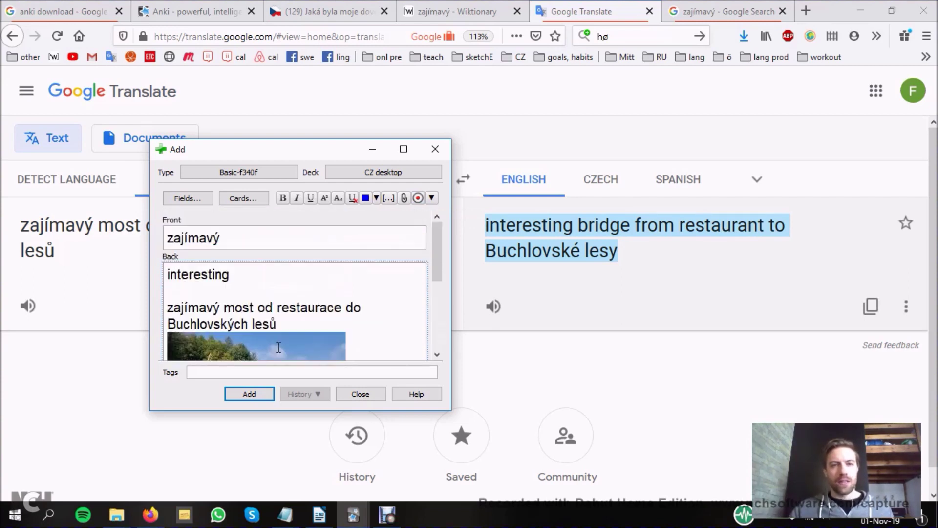
double_click(195, 234)
left_click(220, 289)
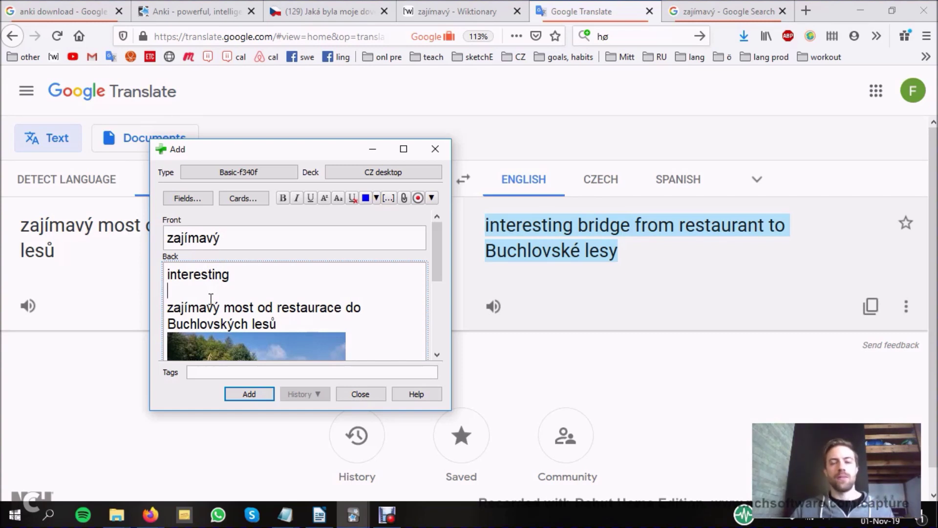
double_click(233, 240)
left_click(228, 241)
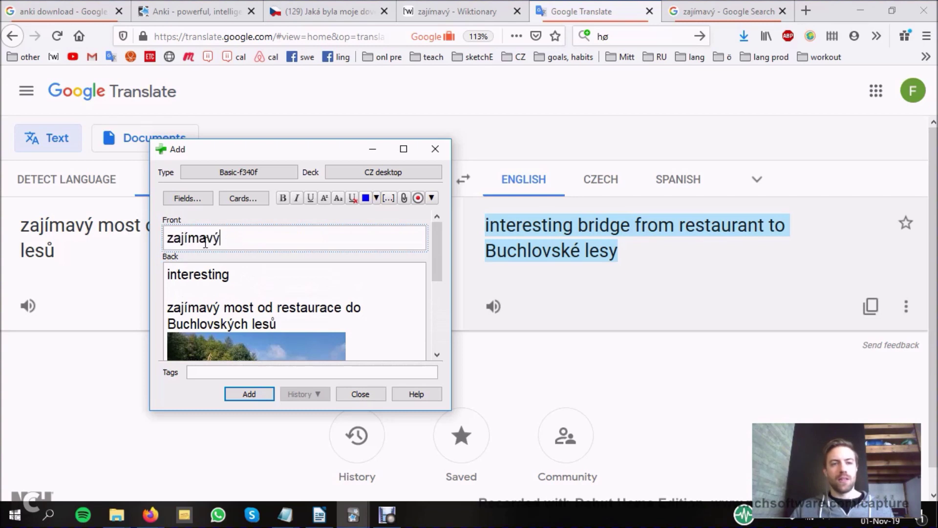
double_click(190, 238)
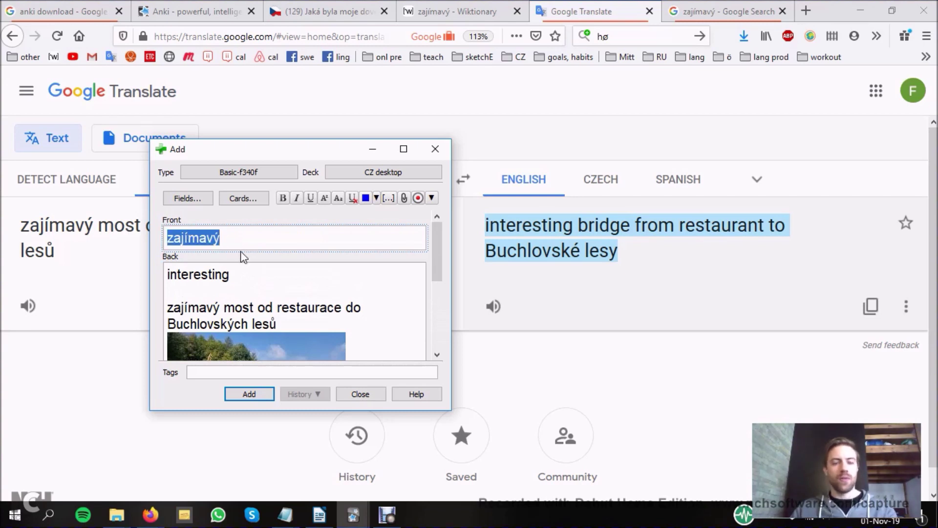
left_click(232, 275)
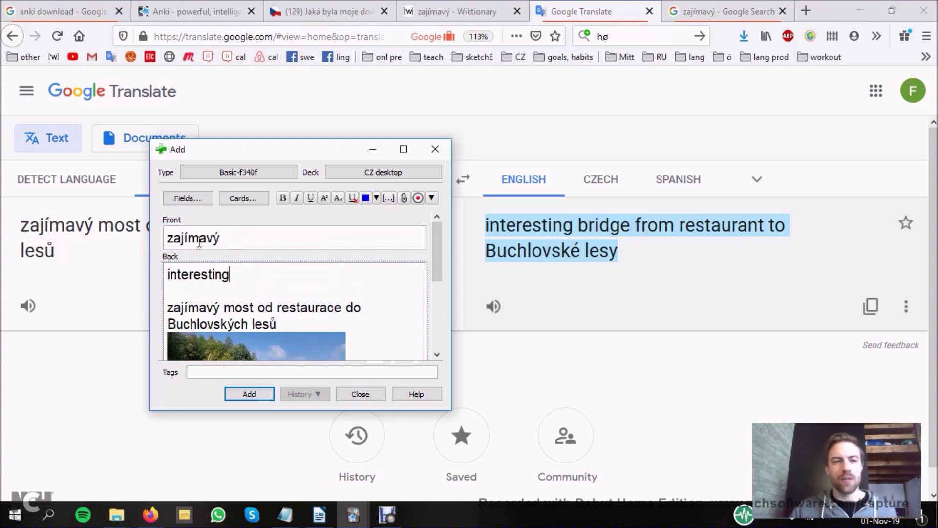
- Clear the "zajímavý" card's front and back fields completely
left_click(196, 242)
double_click(197, 242)
key("ctrl+x")
left_click_drag(167, 275, 208, 274)
key("ctrl+a")
key("Delete")
- Enter the phrase "that's interesting" on the card's front and go to the empty back field
left_click(231, 245)
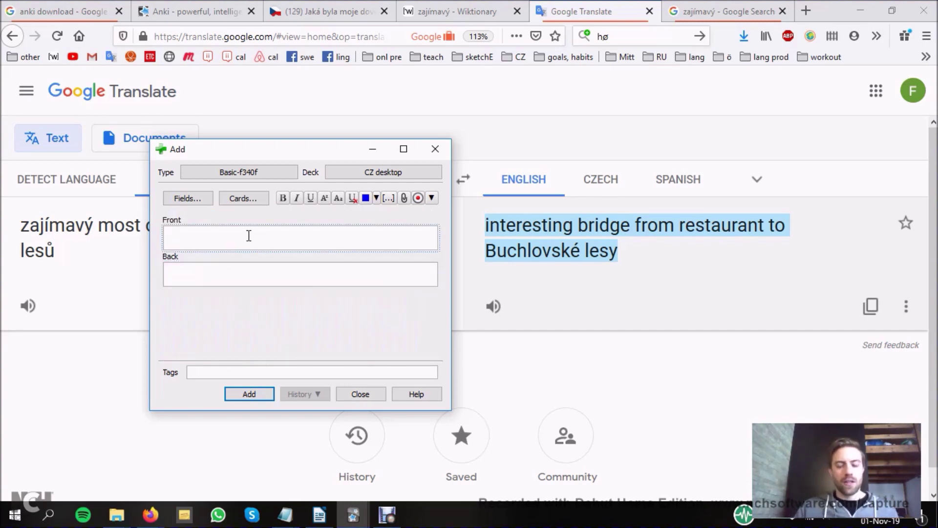
type("th")
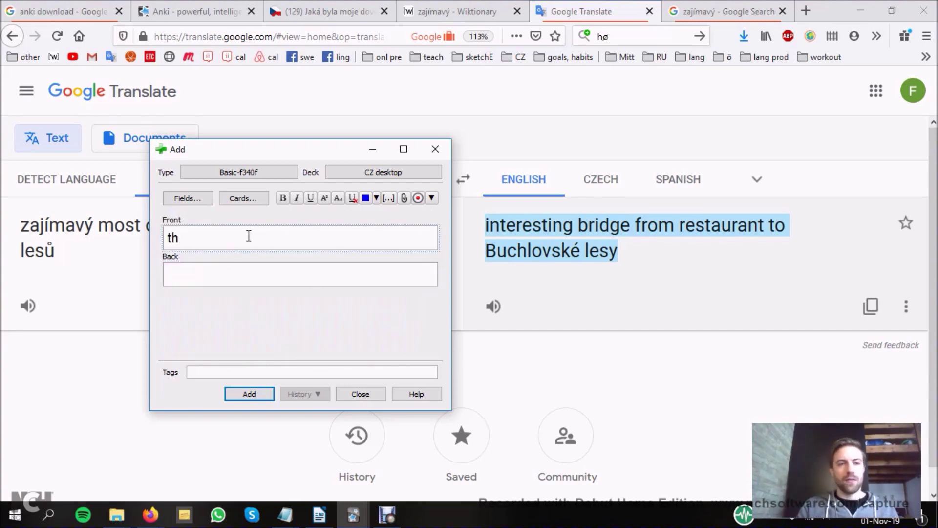
type("at's inter")
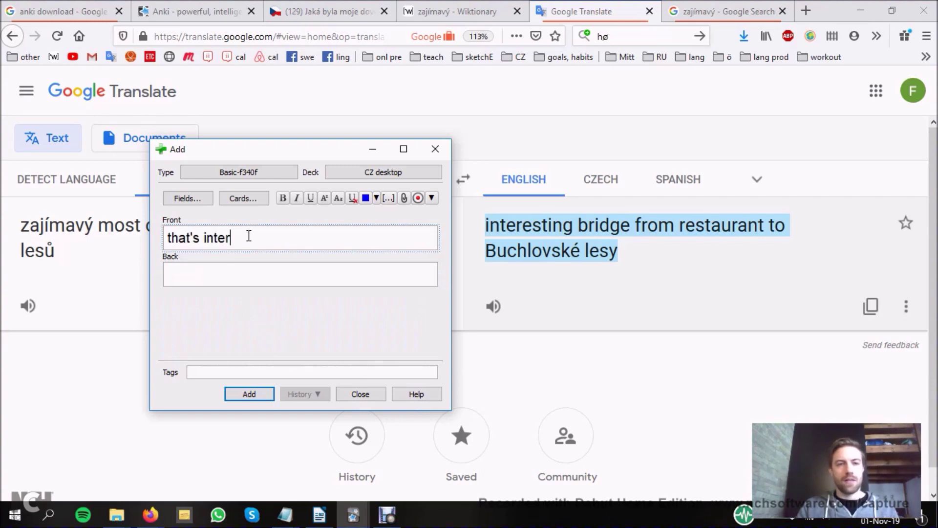
type("esting")
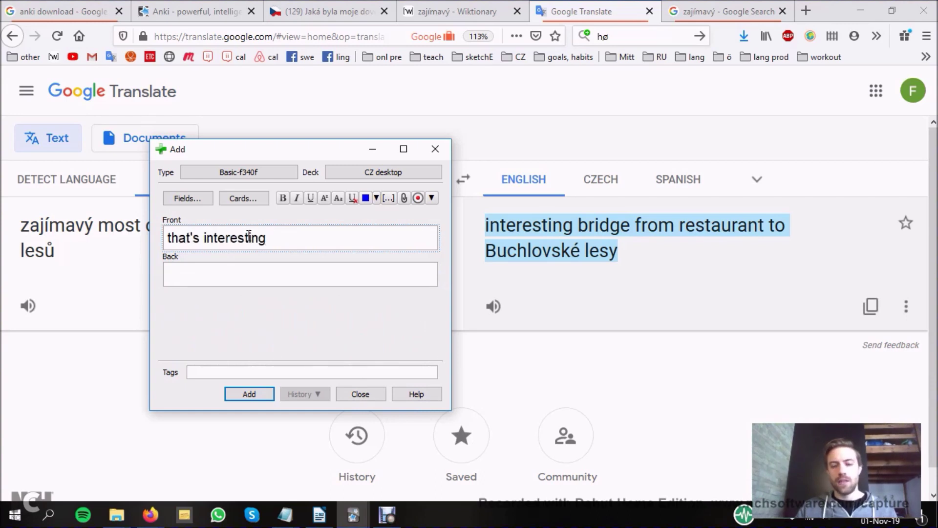
key("Tab")
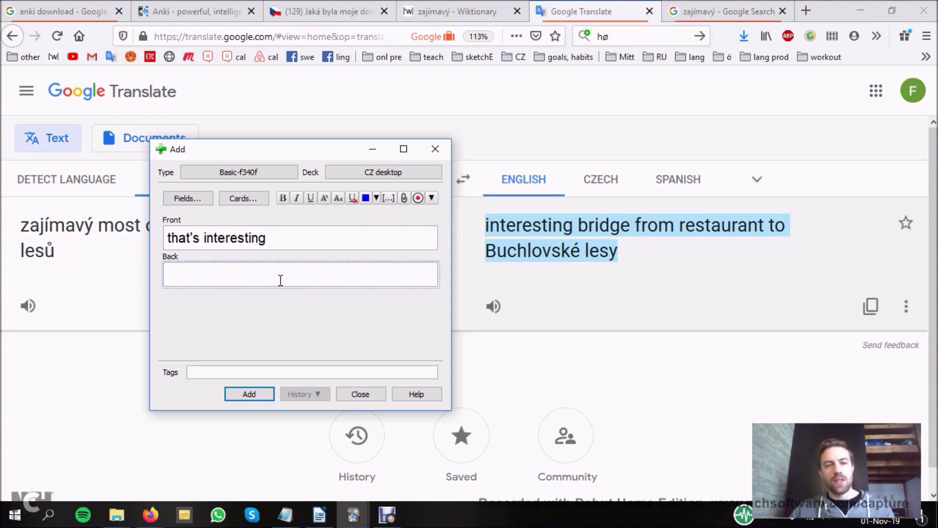
left_click_drag(295, 244, 145, 241)
left_click(288, 236)
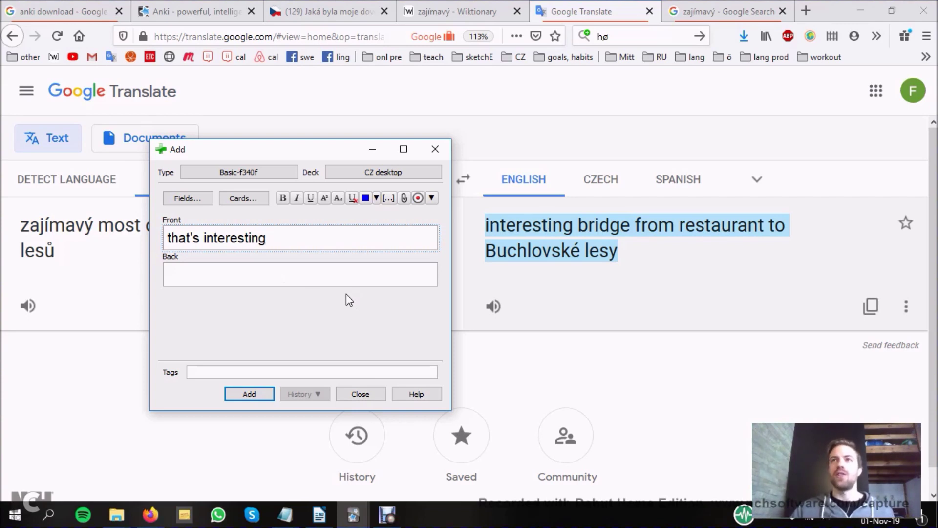
left_click(254, 274)
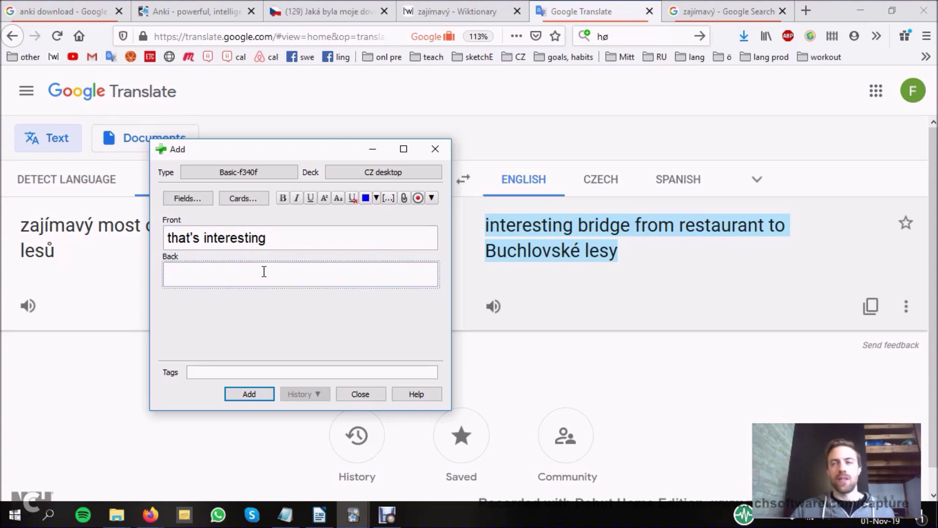
left_click(286, 242)
left_click(242, 278)
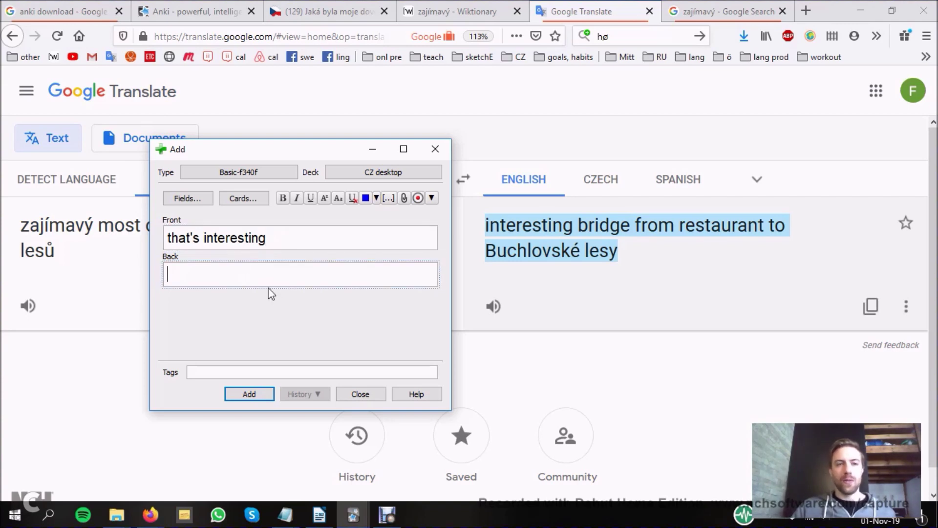
left_click(293, 237)
left_click(270, 275)
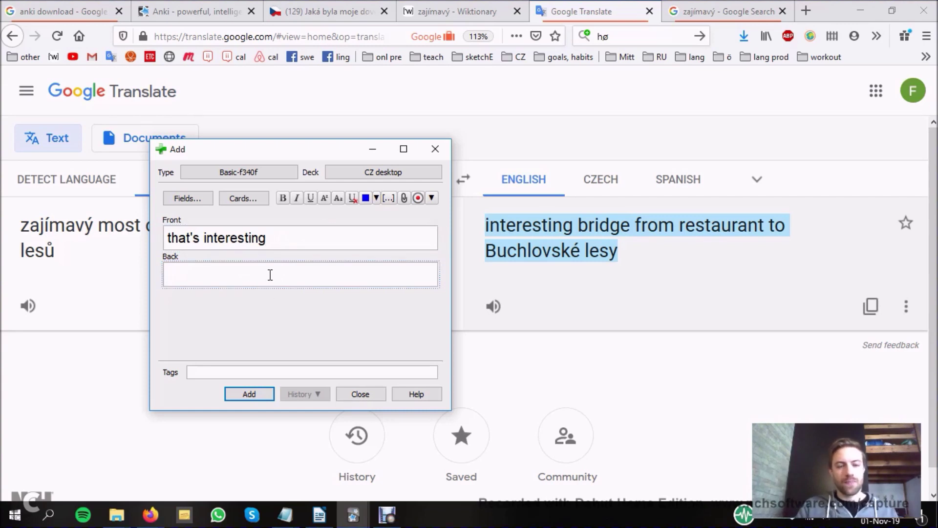
- Enter "det är intressant" on the card's back and start a new line beneath it
type("det är intressant")
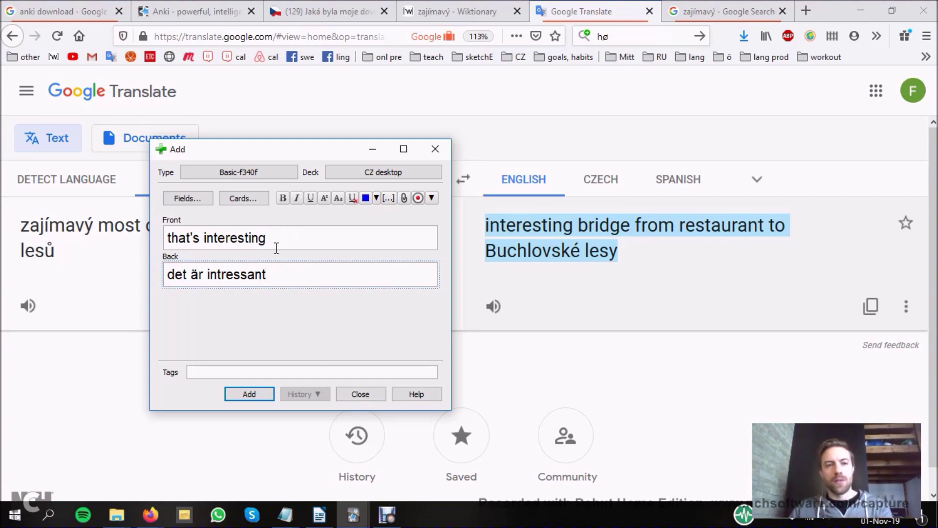
key("Return")
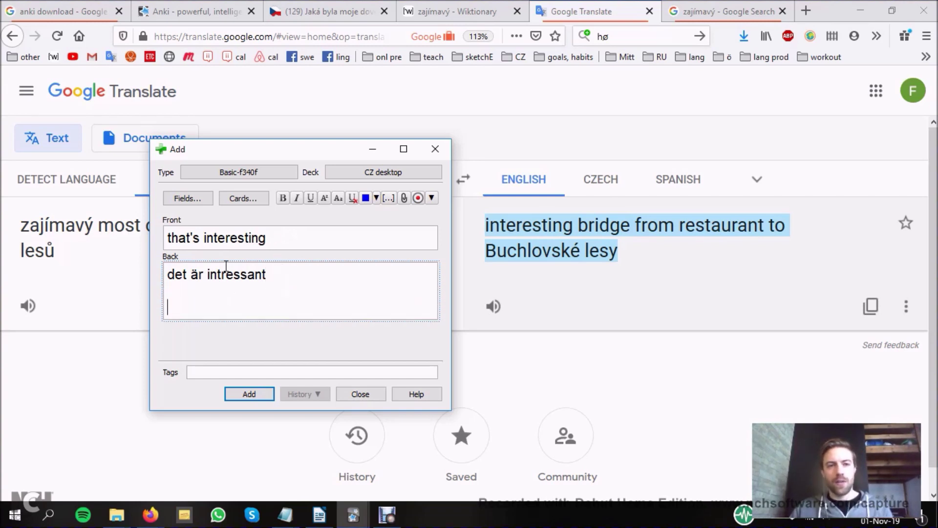
- Copy the word "intressant" from the card's back and search Google Images for it
double_click(223, 277)
left_click(689, 6)
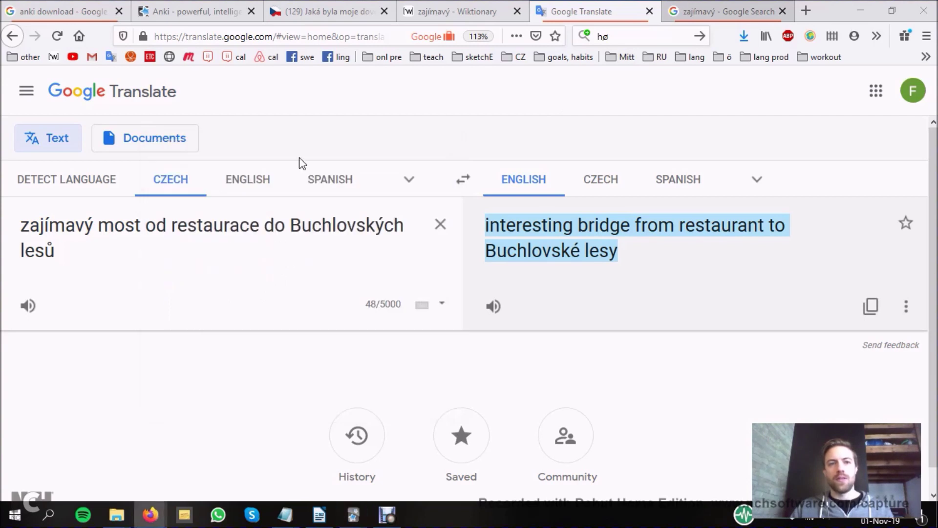
double_click(147, 98)
key("ctrl+v")
key("Return")
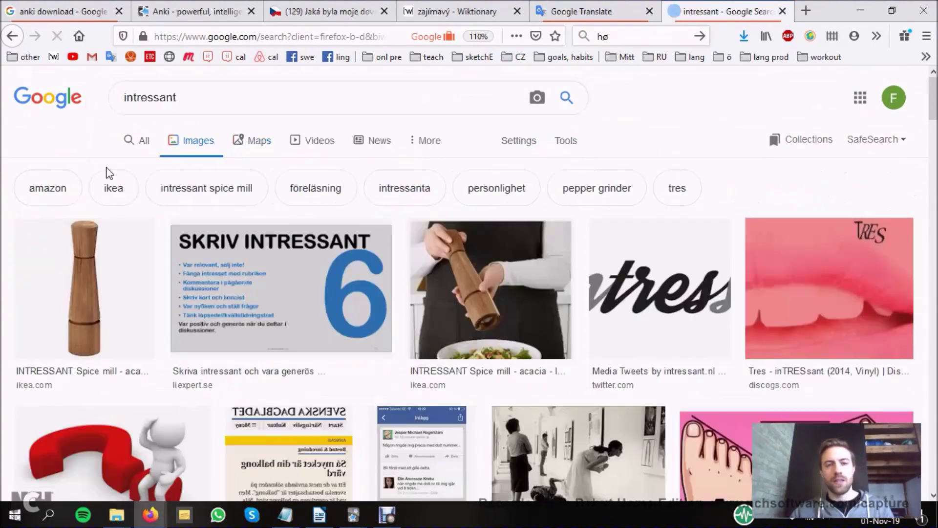
- Browse the "intressant" image results and check the save and copy options for the cat picture
scroll(2, 268, "down", 2)
scroll(3, 264, "down", 5)
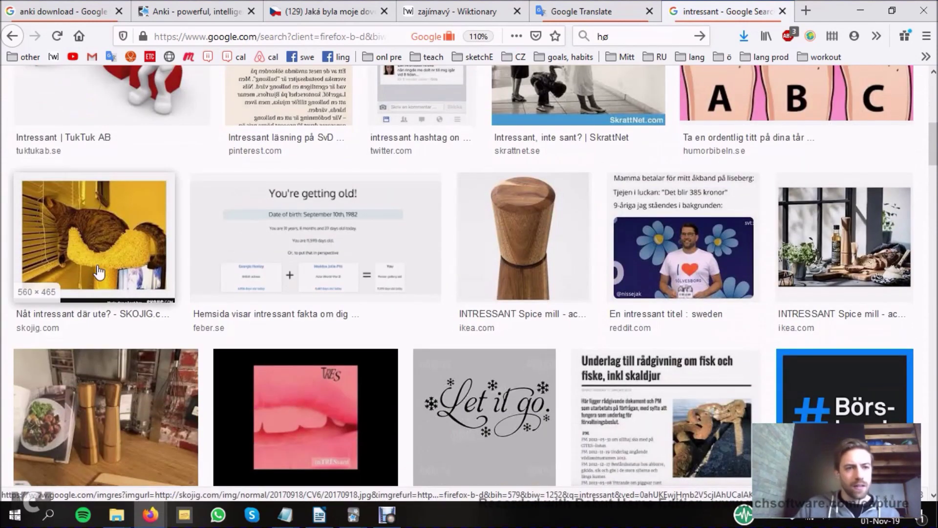
right_click(85, 232)
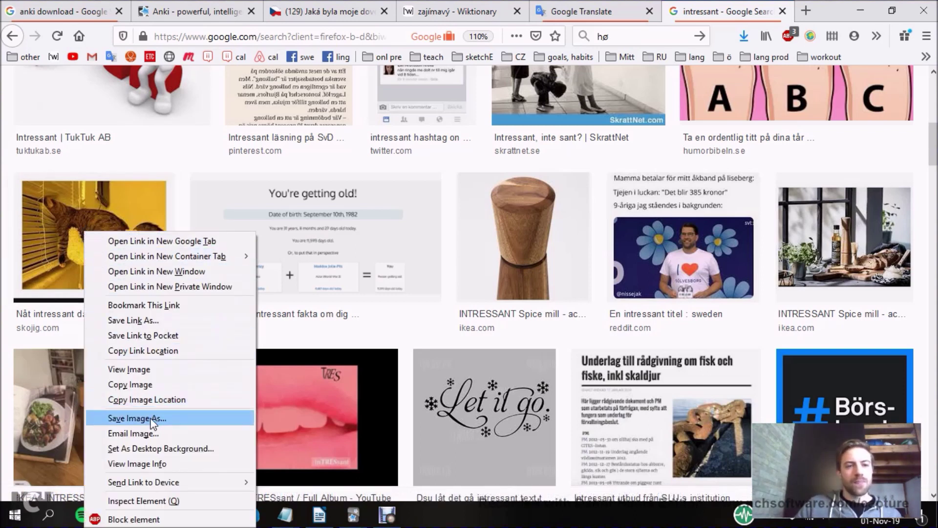
left_click(3, 306)
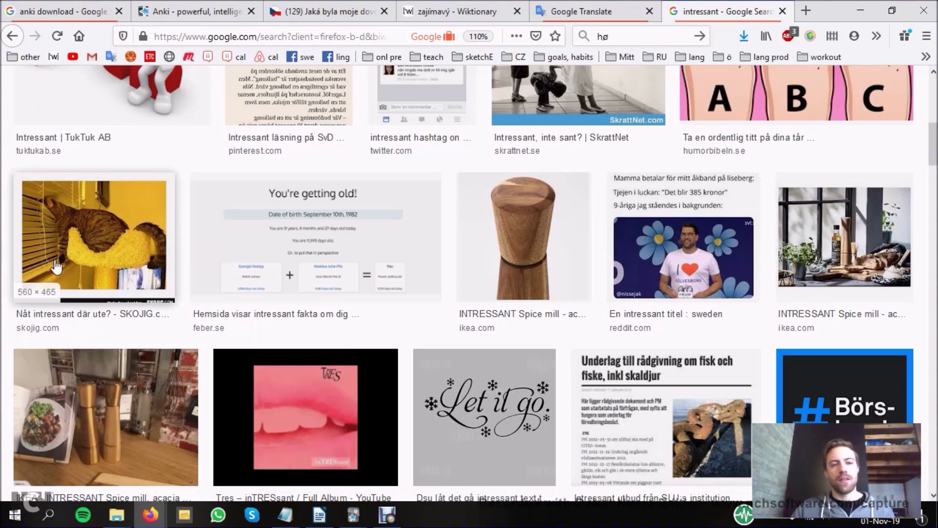
scroll(113, 312, "up", 8)
- Return to the Add window and close it, discarding the unfinished "that's interesting" card
key("alt+Tab")
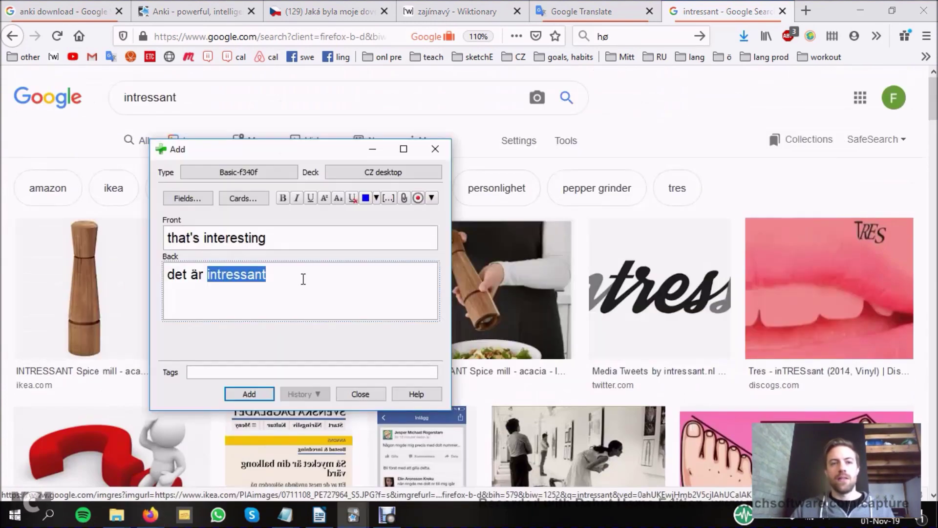
left_click(257, 318)
key("Return")
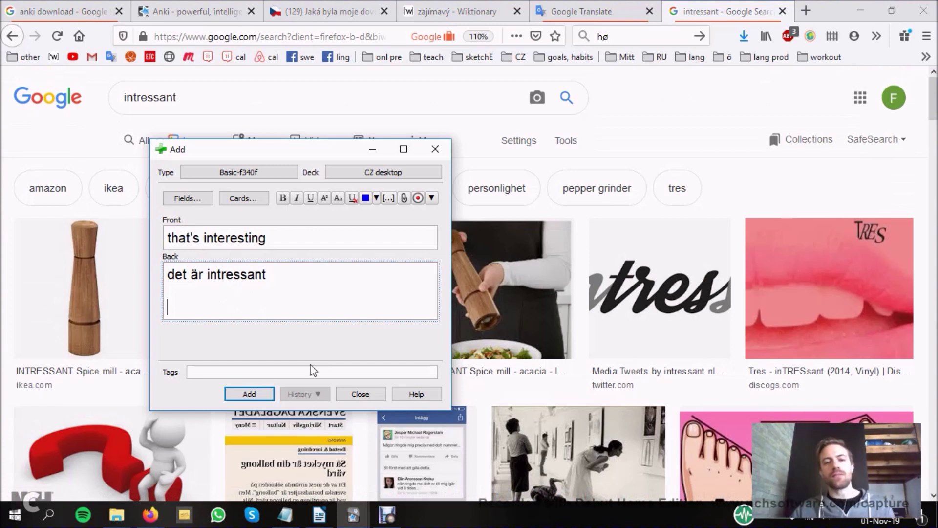
left_click(383, 177)
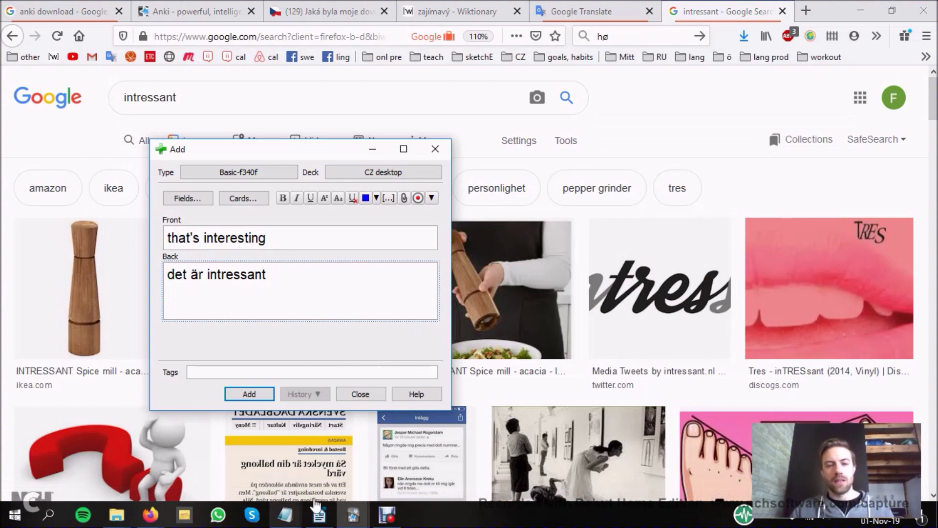
left_click(434, 148)
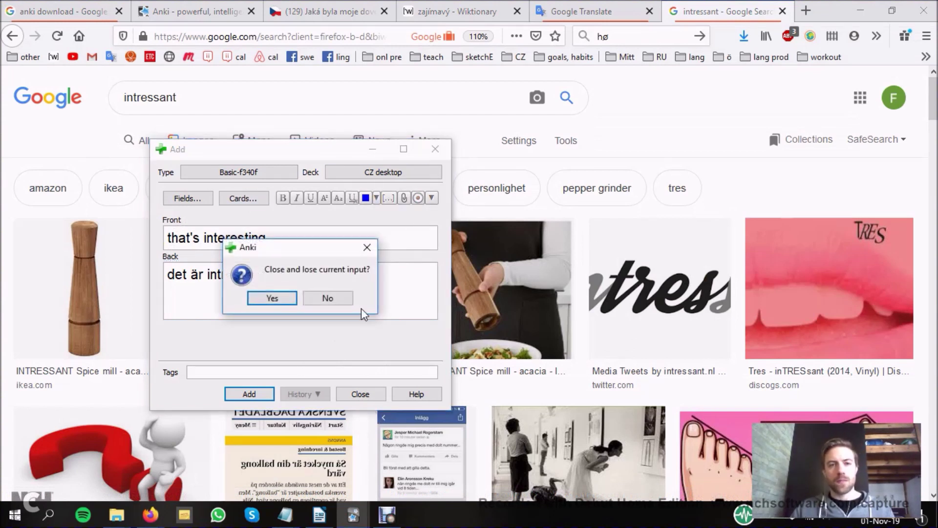
left_click(272, 298)
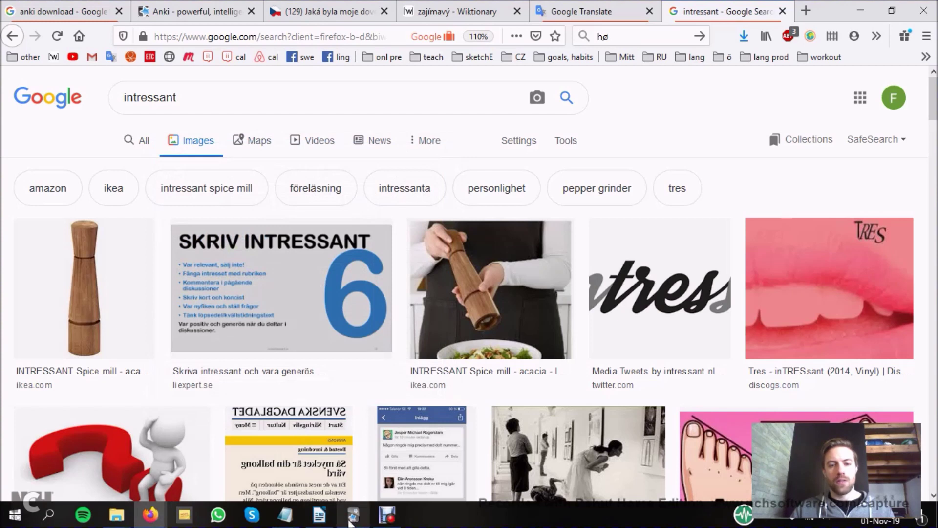
- Switch to Anki's main window and set up an Anki Deck Package export of the CZ desktop deck
left_click(353, 519)
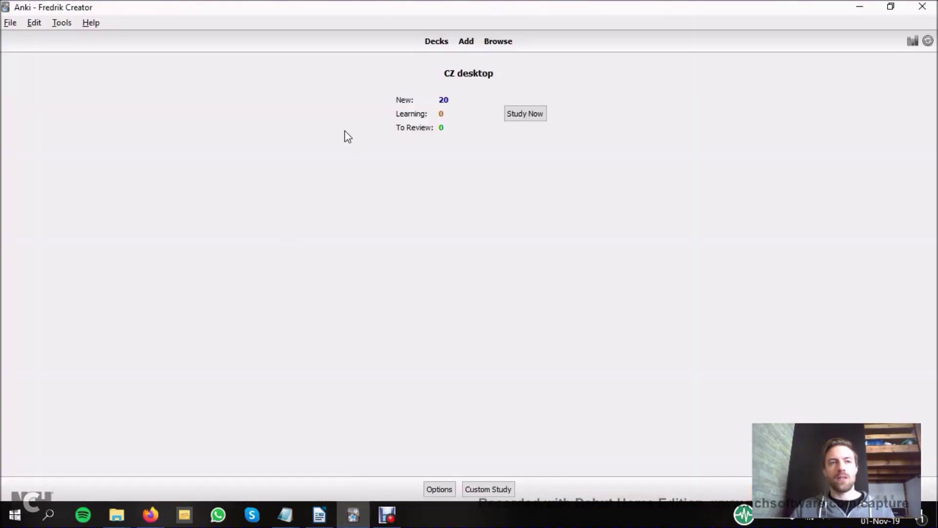
left_click(9, 23)
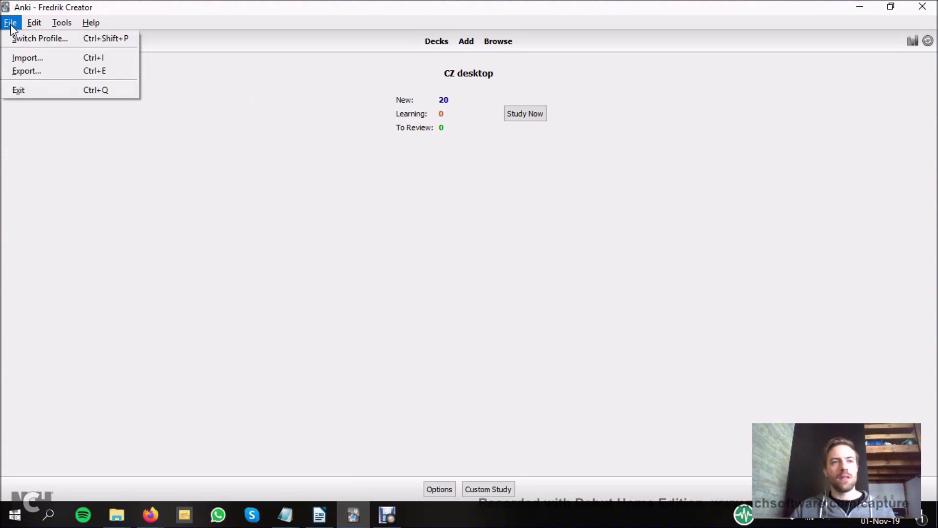
left_click(44, 72)
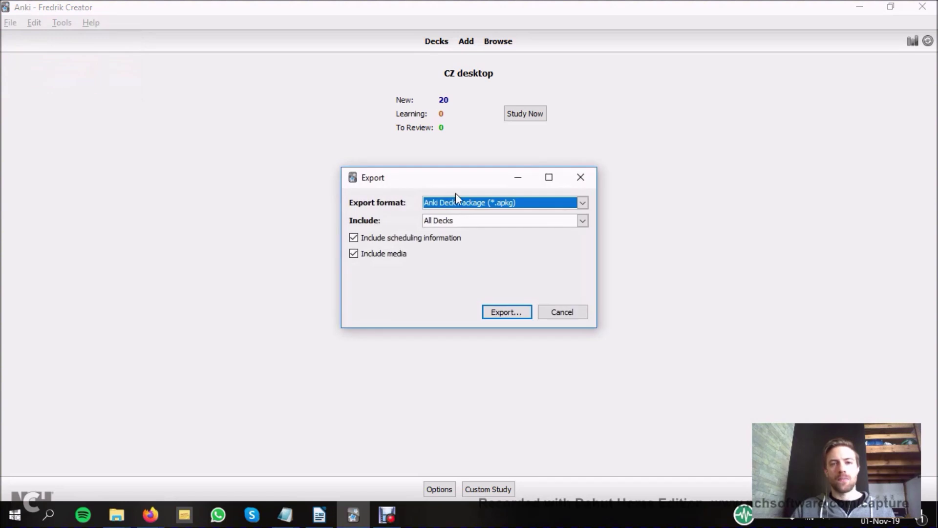
left_click(468, 221)
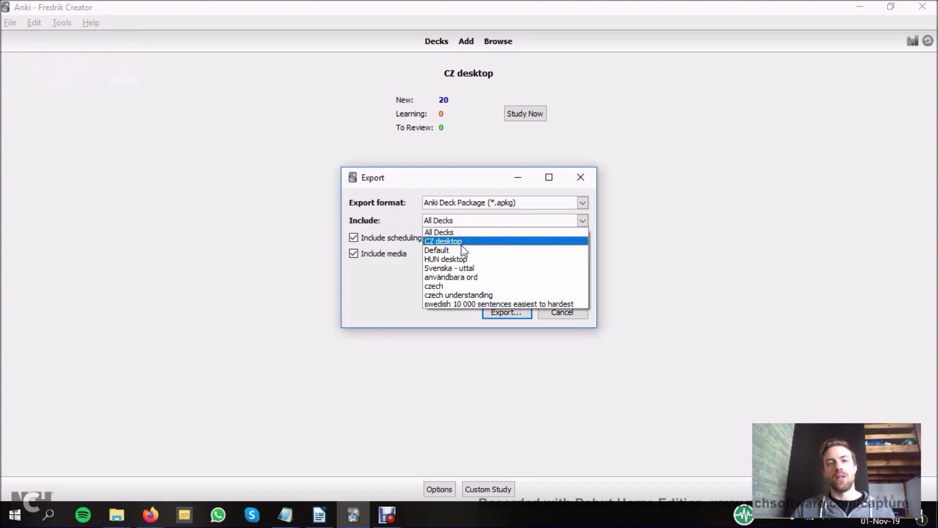
left_click(463, 242)
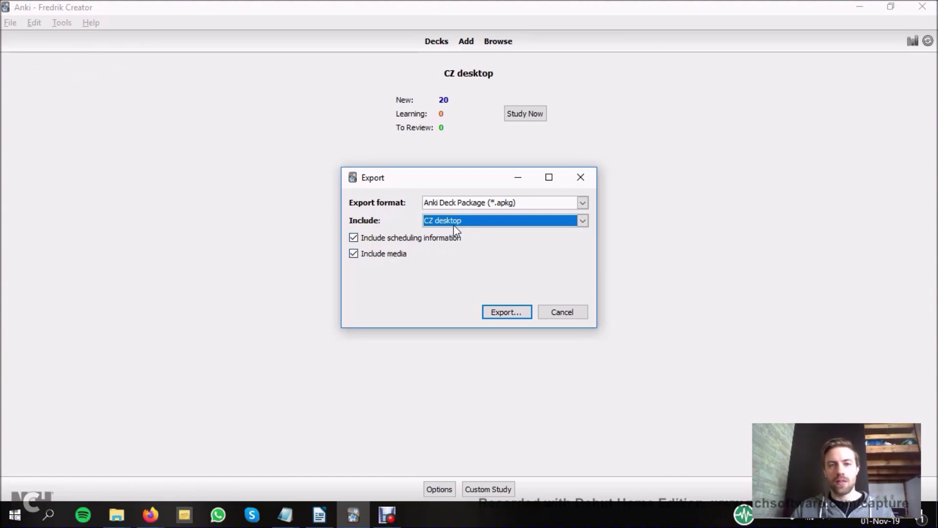
- Export the deck to Dropbox's anki decks folder, overwriting the existing CZ desktop.apkg
left_click(505, 313)
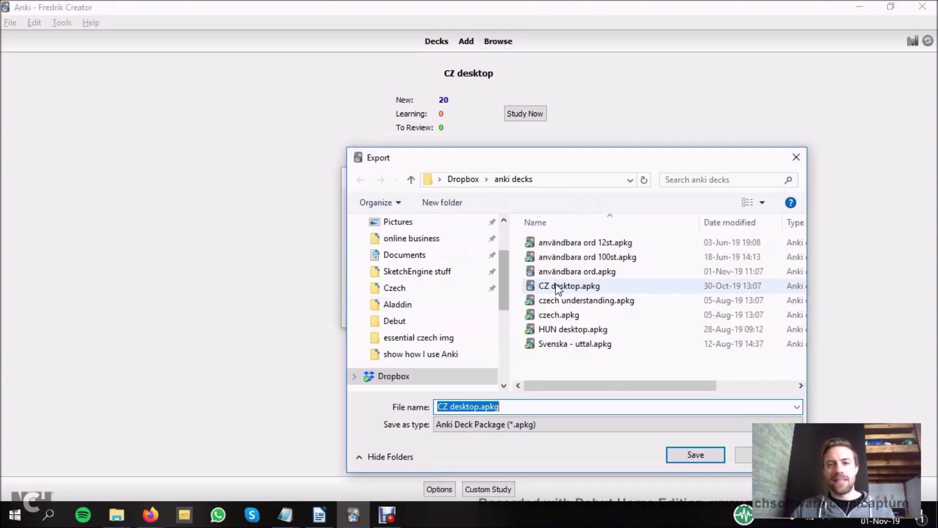
left_click(640, 286)
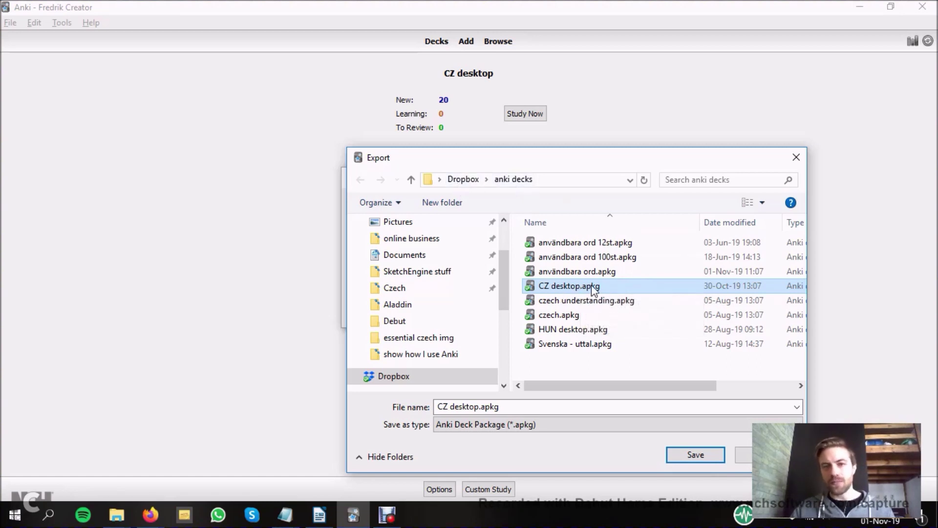
left_click(689, 458)
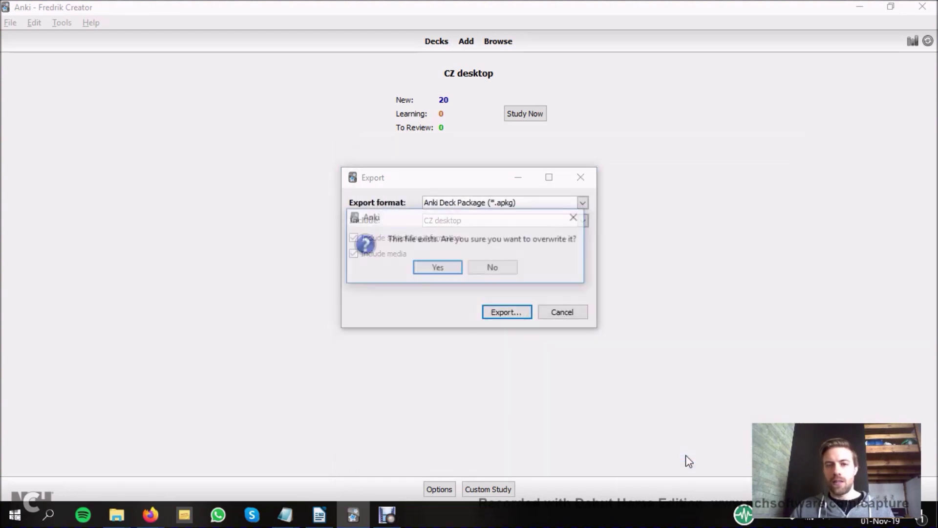
left_click(435, 269)
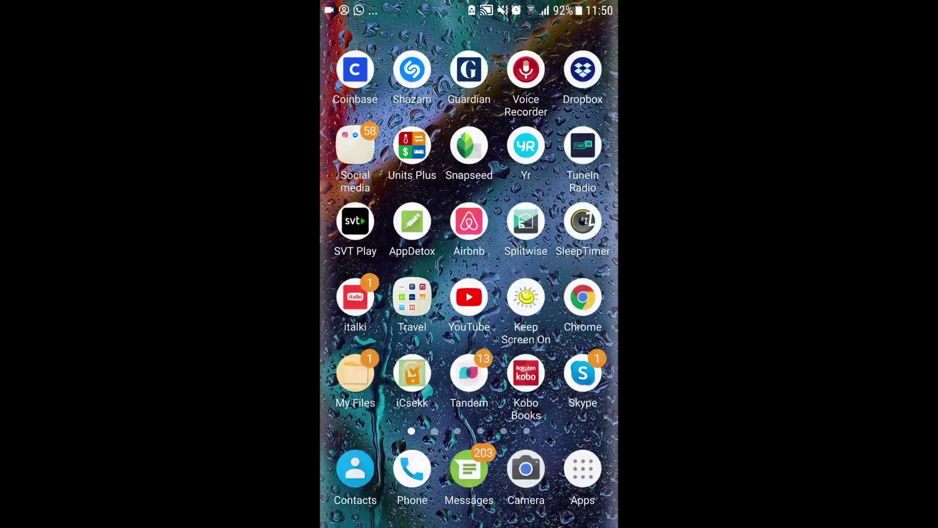
- On the phone, open CZ desktop.apkg from Dropbox's anki decks folder and import it into AnkiDroid
left_click(582, 69)
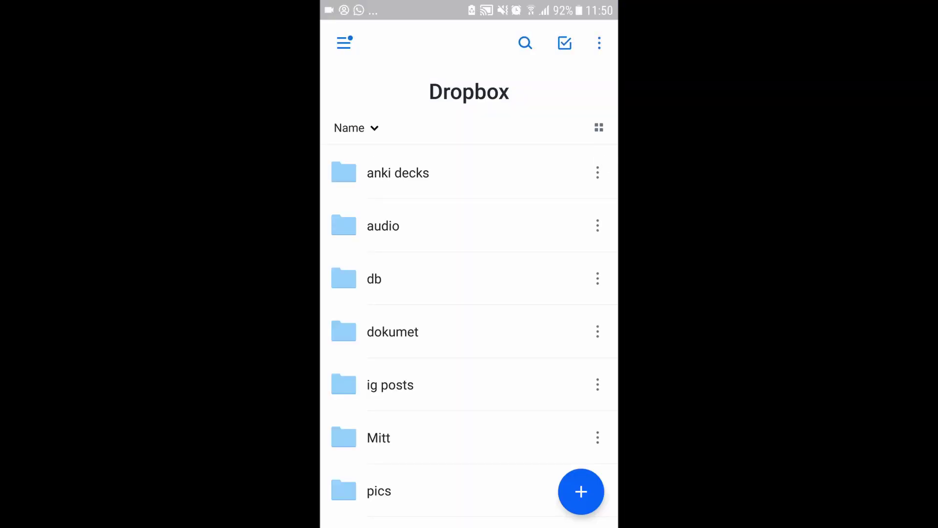
left_click(452, 173)
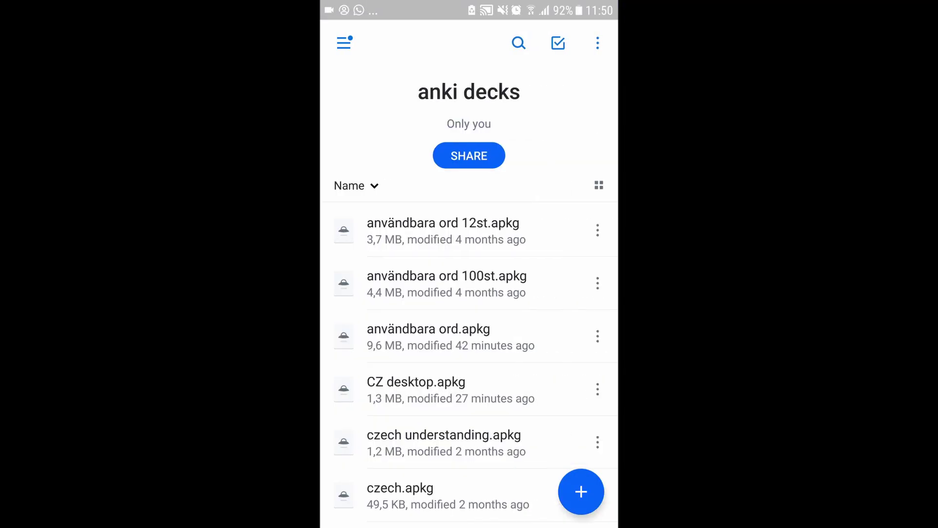
left_click(440, 389)
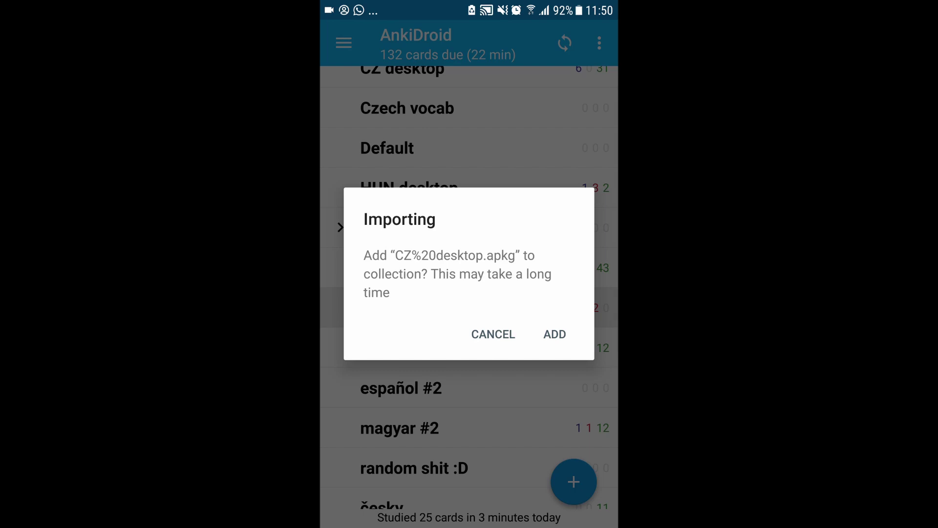
left_click(555, 335)
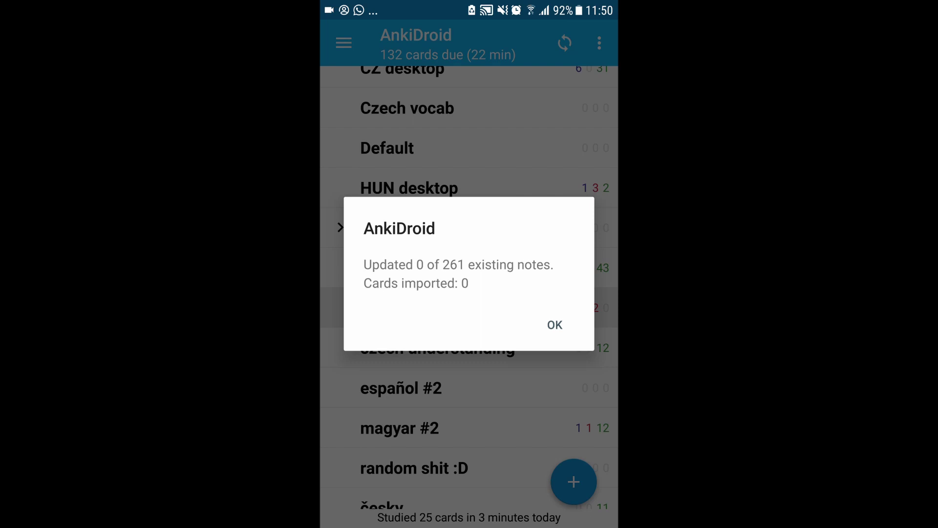
left_click(555, 325)
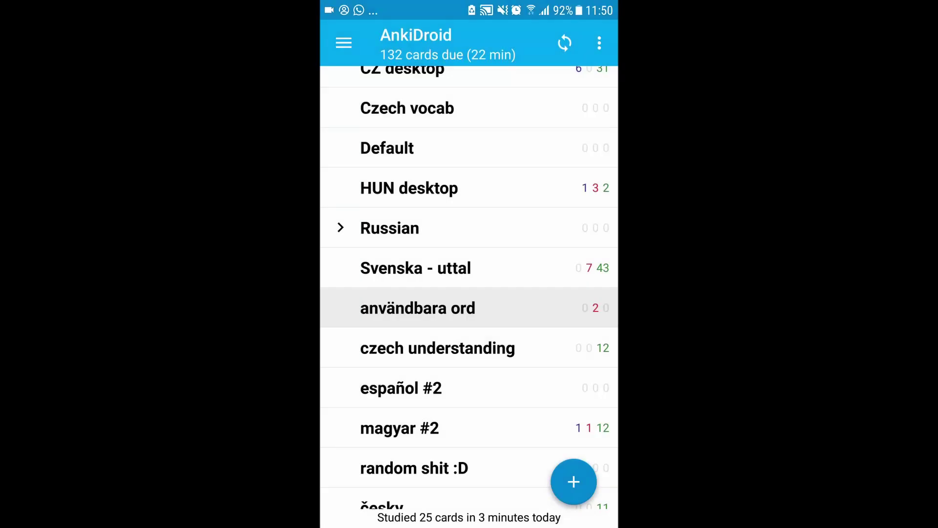
- Start studying the CZ desktop deck in AnkiDroid and reveal the answer to the "grandfather" card
scroll(469, 245, "up", 1)
left_click(581, 86)
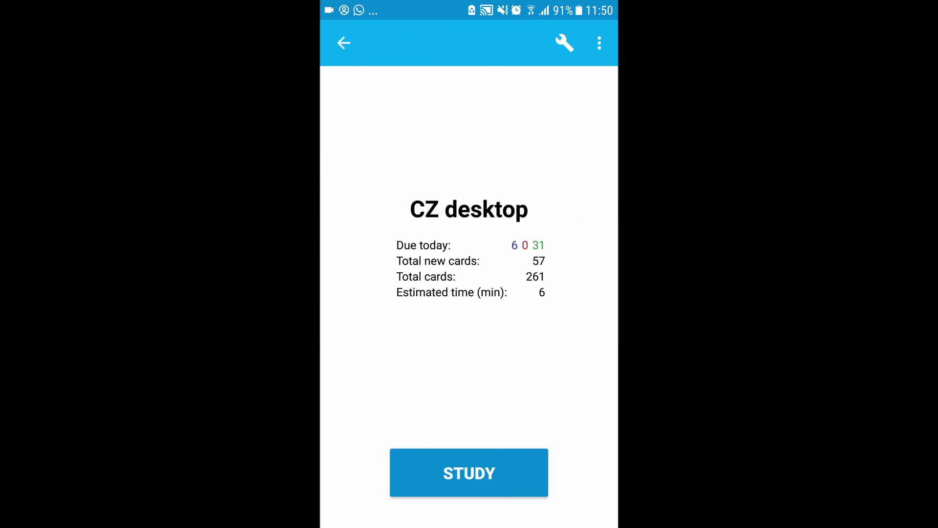
left_click(469, 472)
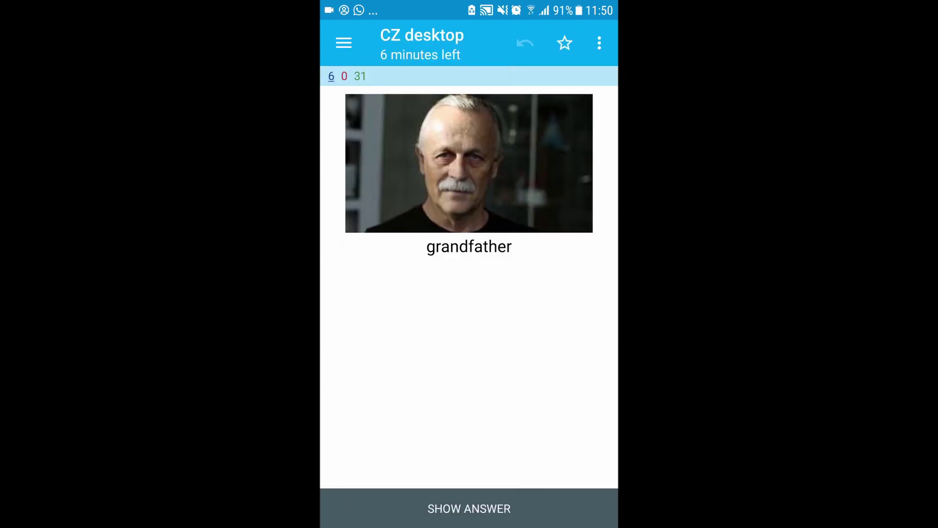
left_click(469, 508)
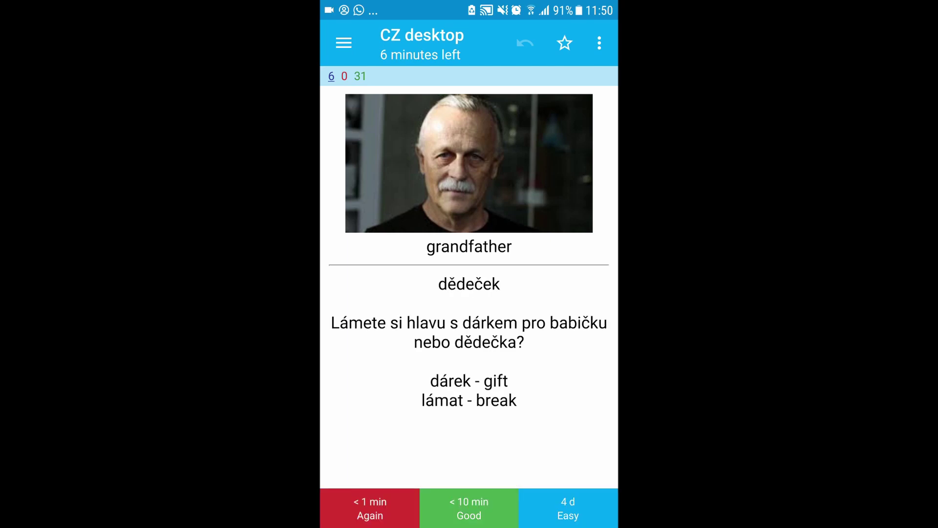